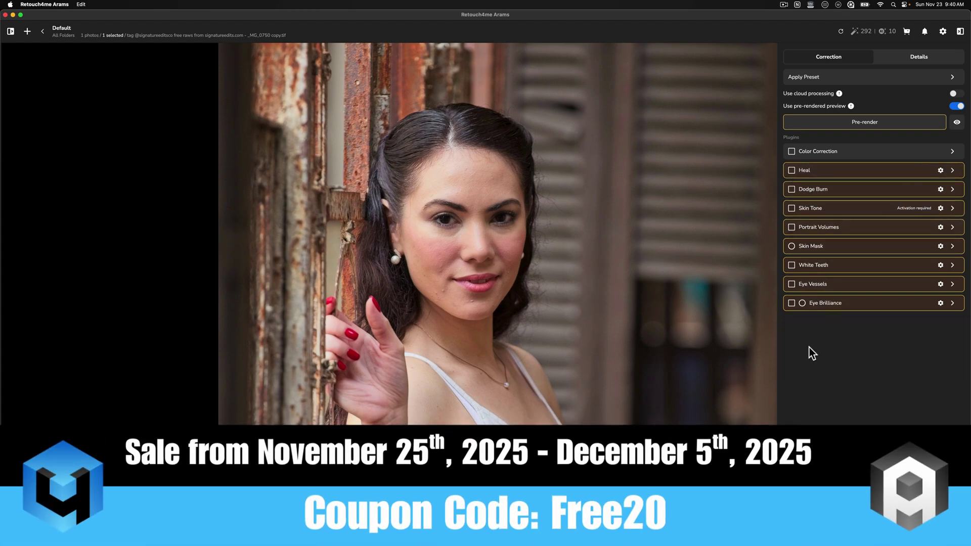
Apply the Heal retouching plugin to the portrait
left_click(791, 171)
scroll(427, 241, "down", 3)
scroll(488, 338, "up", 2)
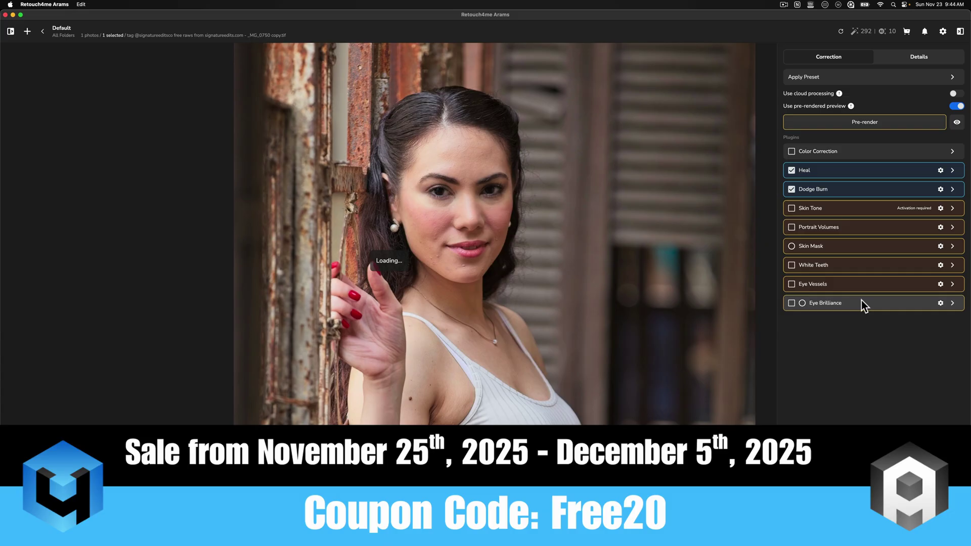
Expand Dodge Burn settings, try Eye Brilliance at 144% blending, then switch it off
left_click(890, 190)
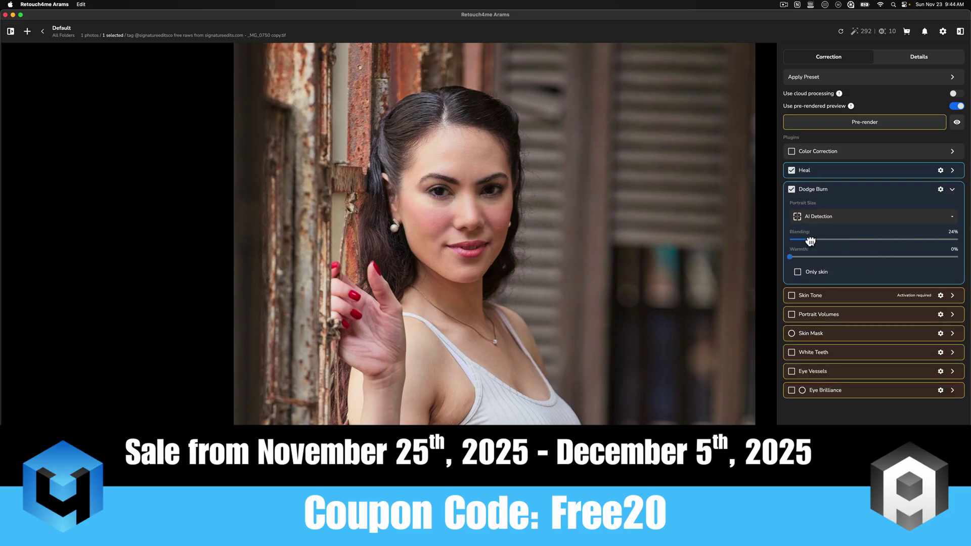
left_click(860, 390)
left_click_drag(875, 353, 911, 353)
scroll(445, 191, "up", 3)
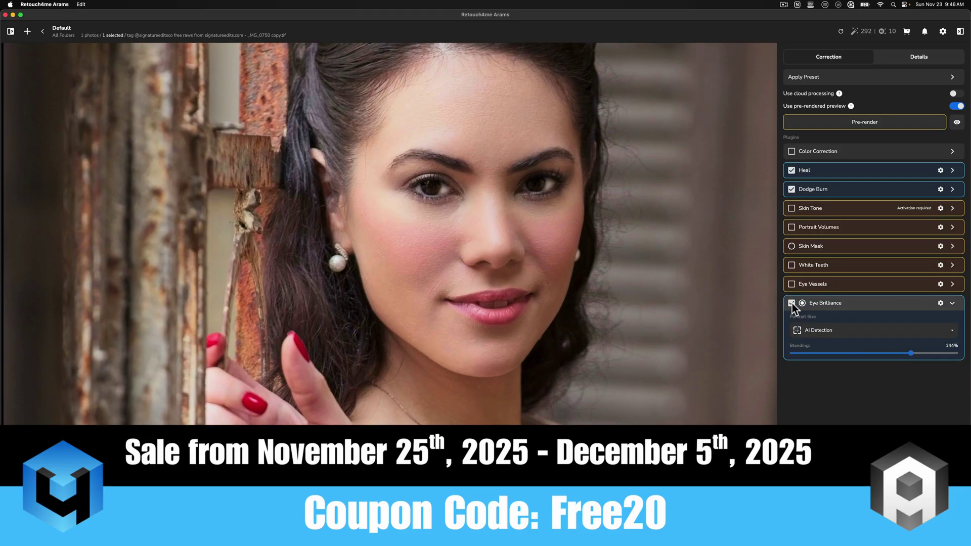
left_click(792, 303)
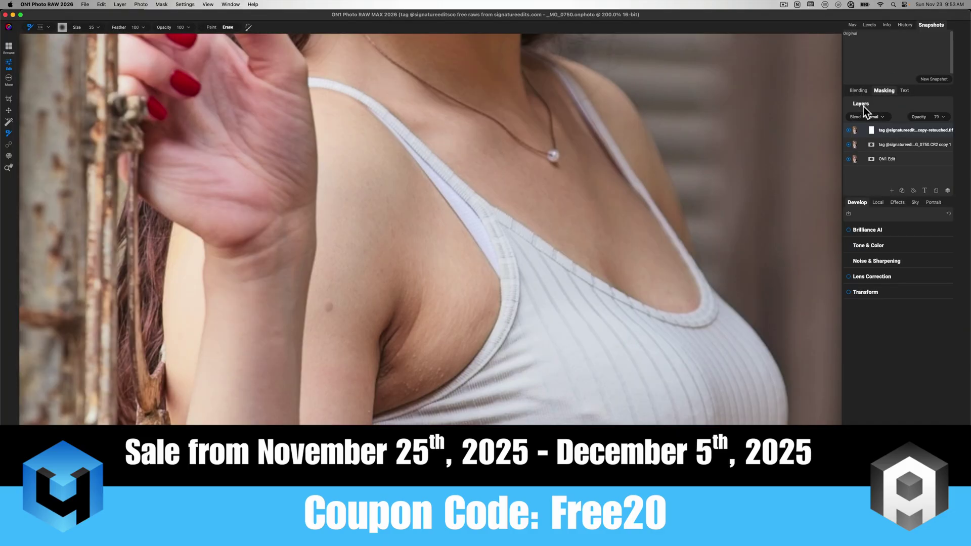
Paint a brush mask on the top layer over the arm mole, toggling the layer to compare
left_click(870, 129)
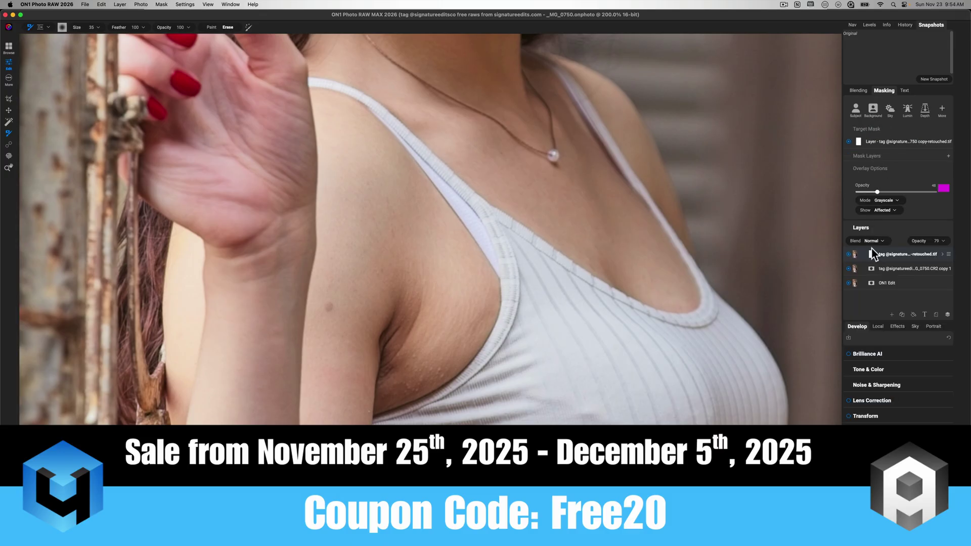
left_click(329, 309)
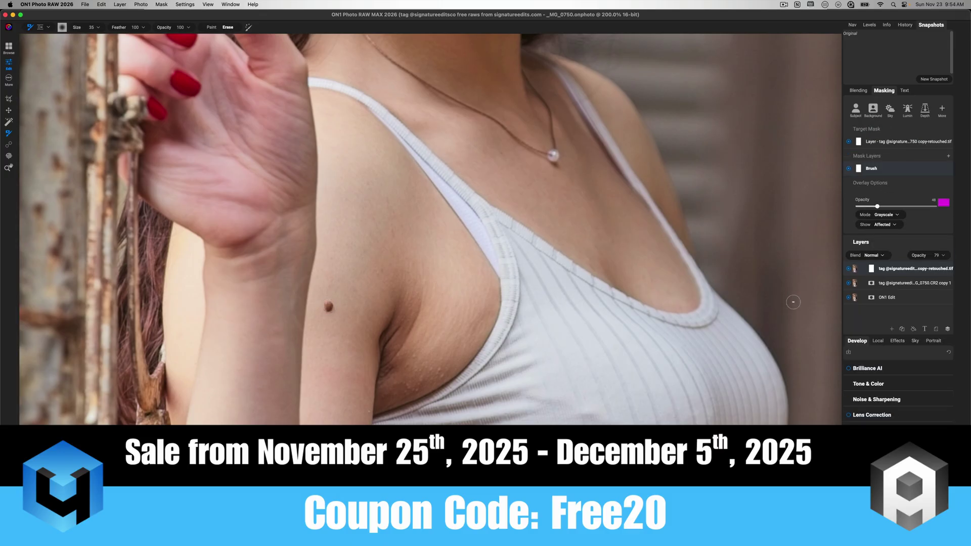
key("bracketleft")
key("super+0")
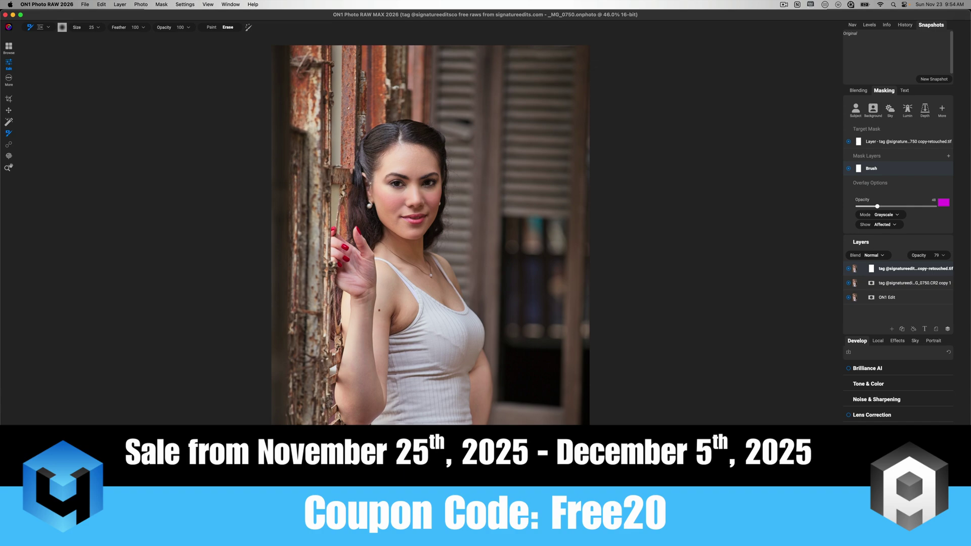
key("super+1")
key("bracketright")
key("bracketright")
key("bracketright")
key("bracketright")
key("bracketright")
key("bracketright")
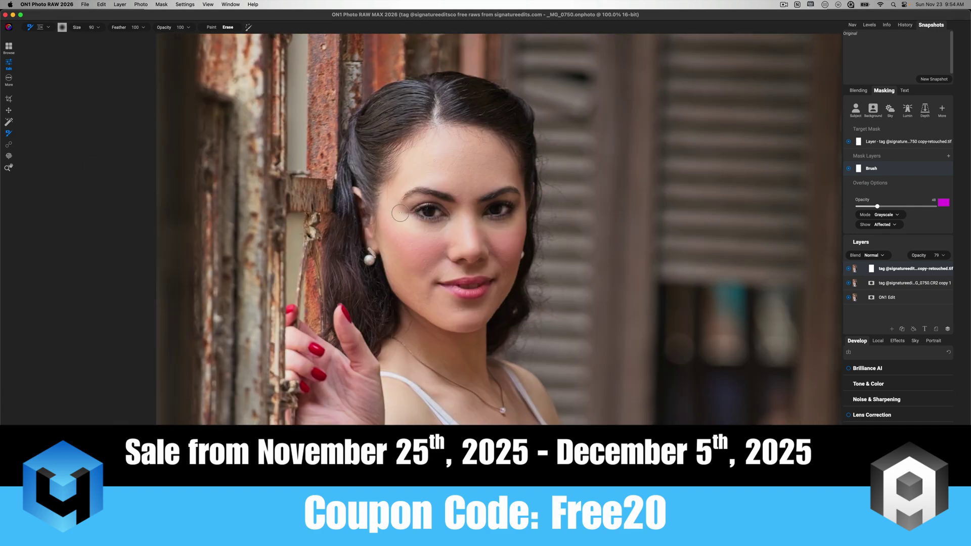
left_click(848, 269)
left_click(849, 269)
left_click(848, 269)
left_click(849, 269)
left_click(849, 269)
left_click(848, 269)
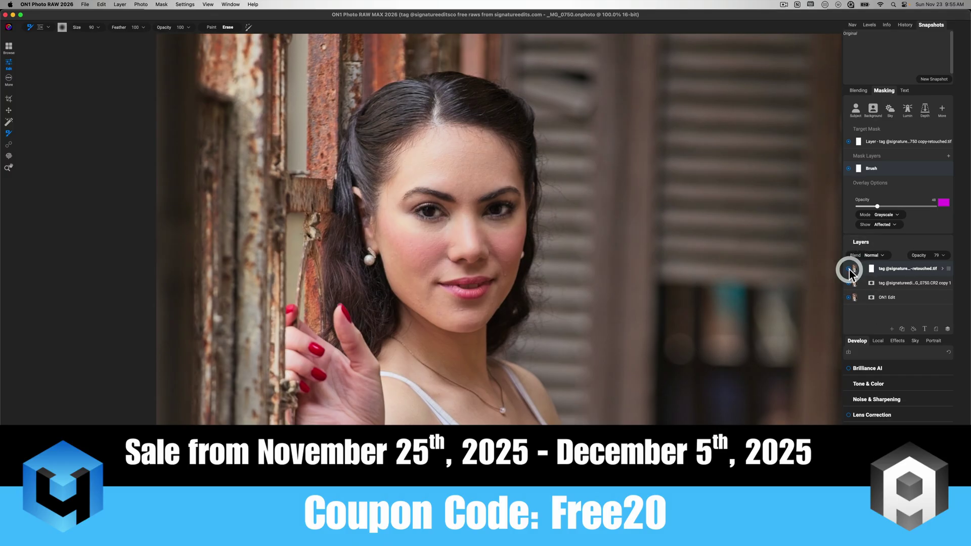
Rename the top layer to 'Retouched'
double_click(904, 269)
type("Retouch")
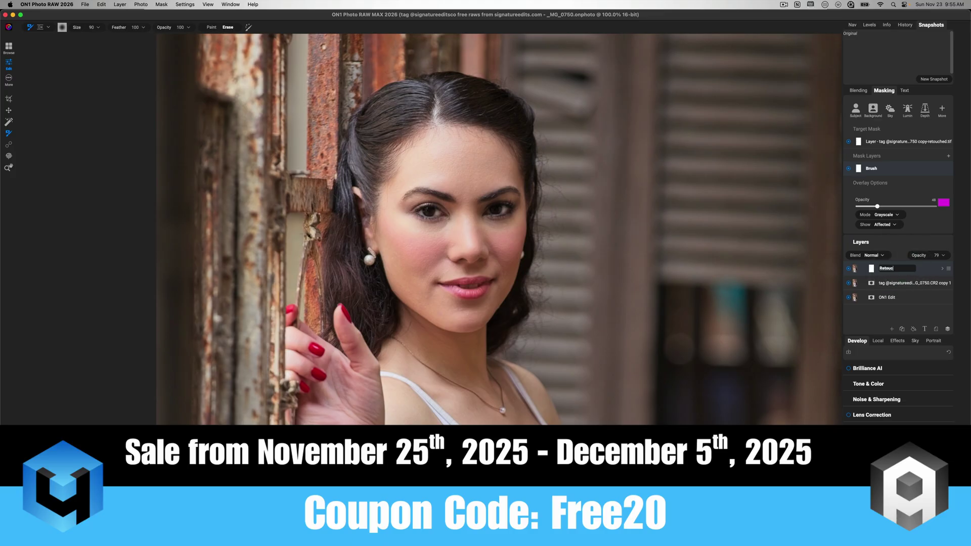
type("ed")
key("Return")
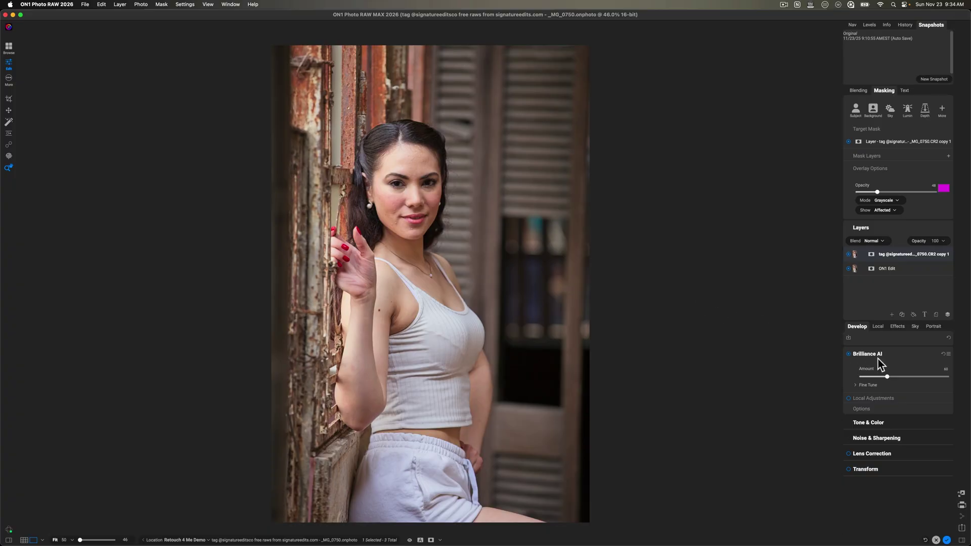
Show the Develop Tone & Color settings with Masking collapsed and Layers expanded
left_click(876, 422)
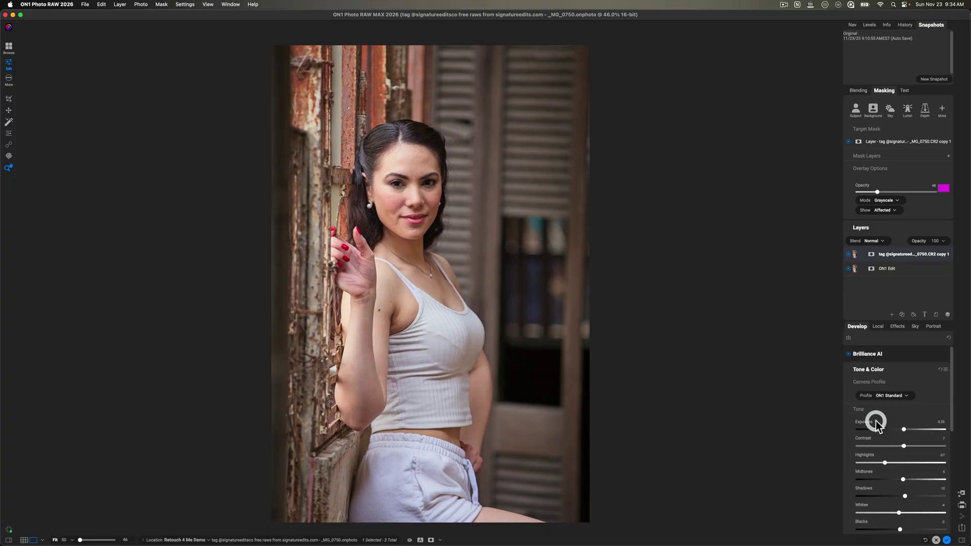
scroll(883, 360, "down", 5)
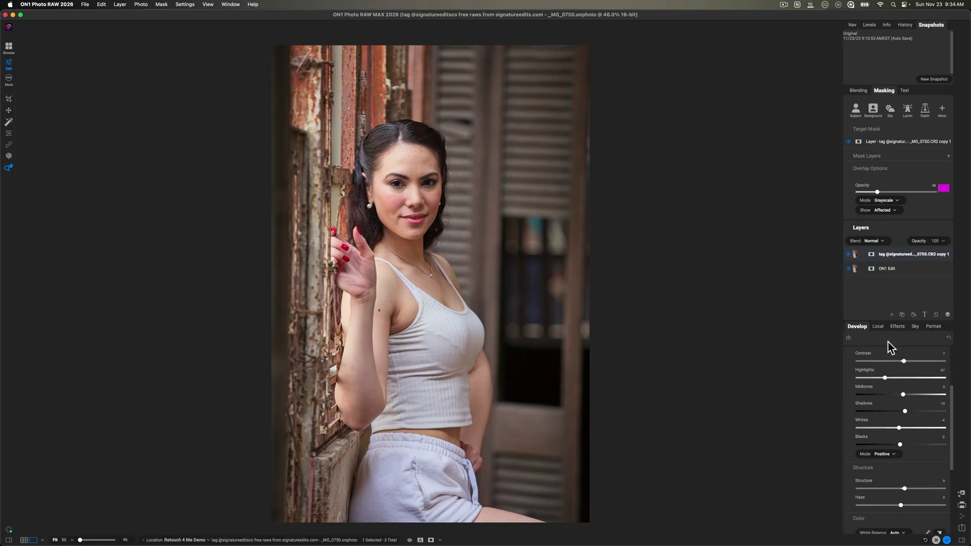
left_click(872, 225)
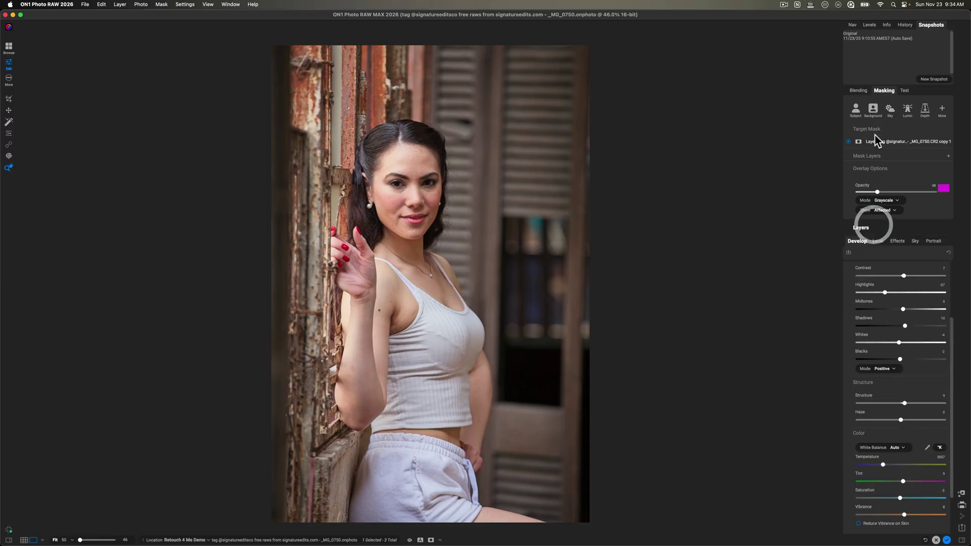
left_click(879, 89)
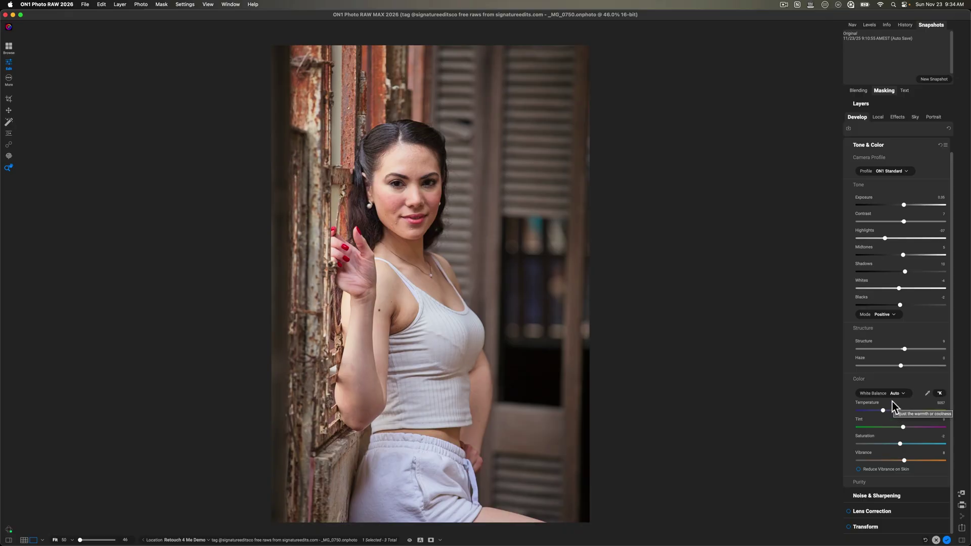
scroll(884, 348, "up", 1)
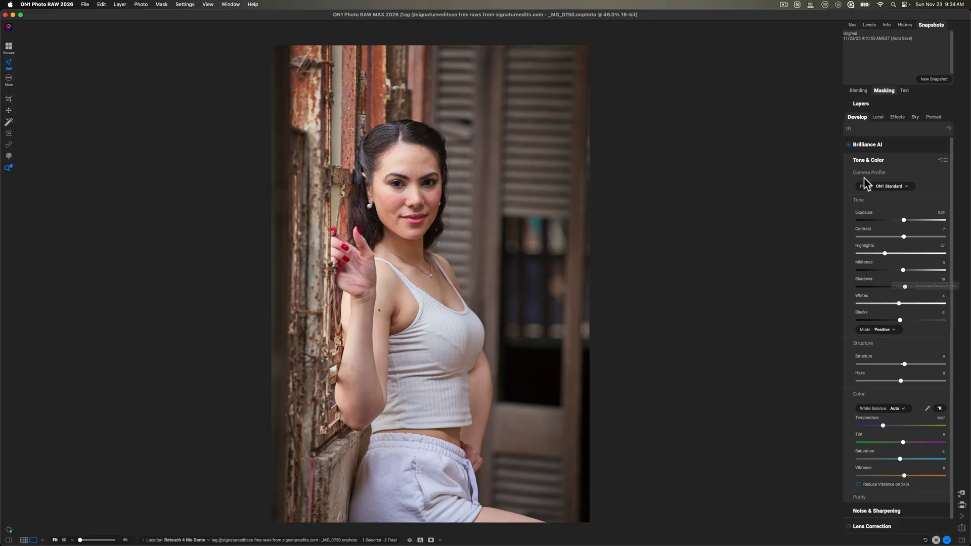
left_click(862, 102)
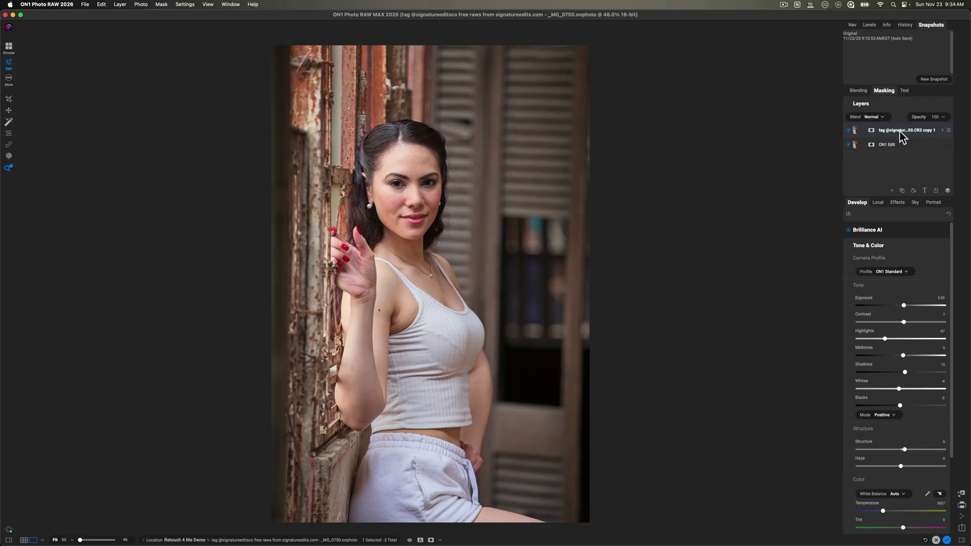
Hide the top layer, select ON1 Edit, and zoom the face to 100%
left_click(848, 130)
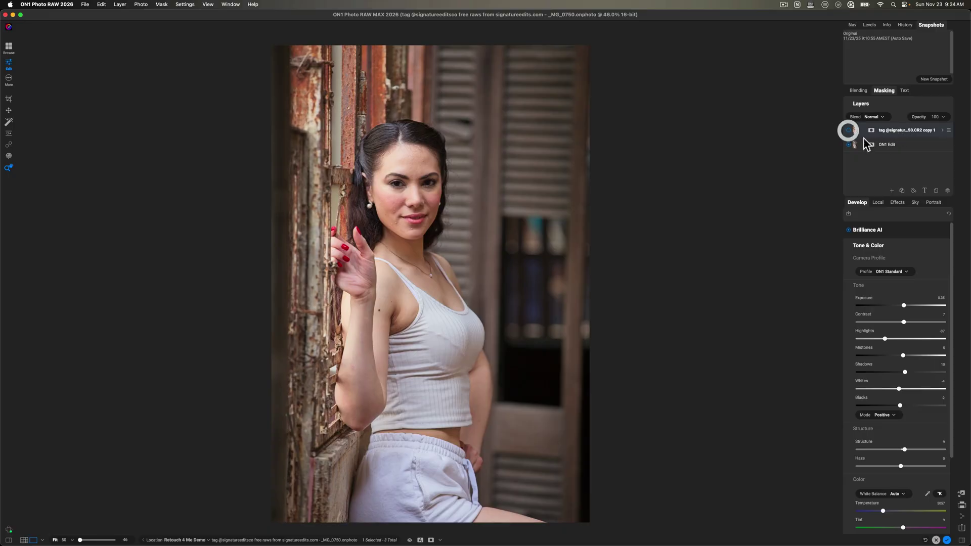
left_click(892, 146)
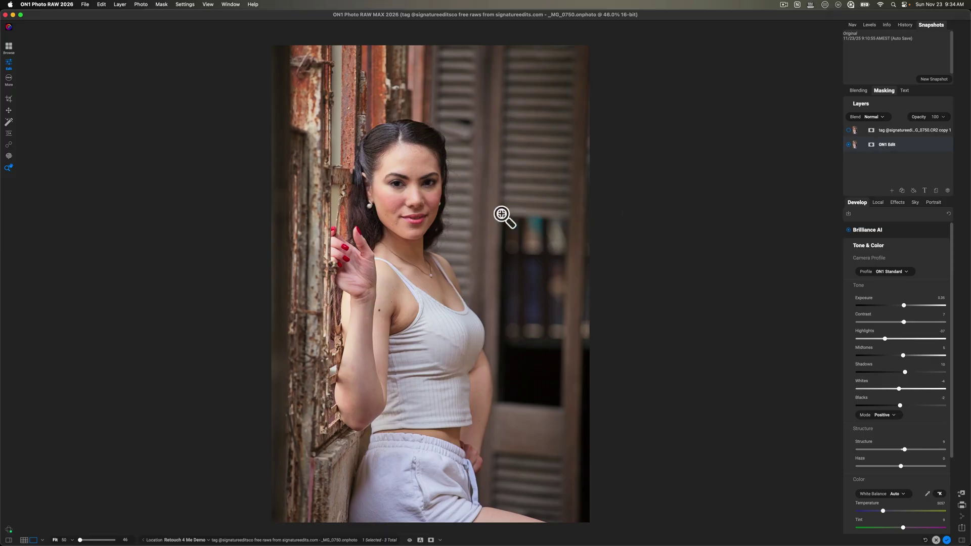
left_click(401, 206)
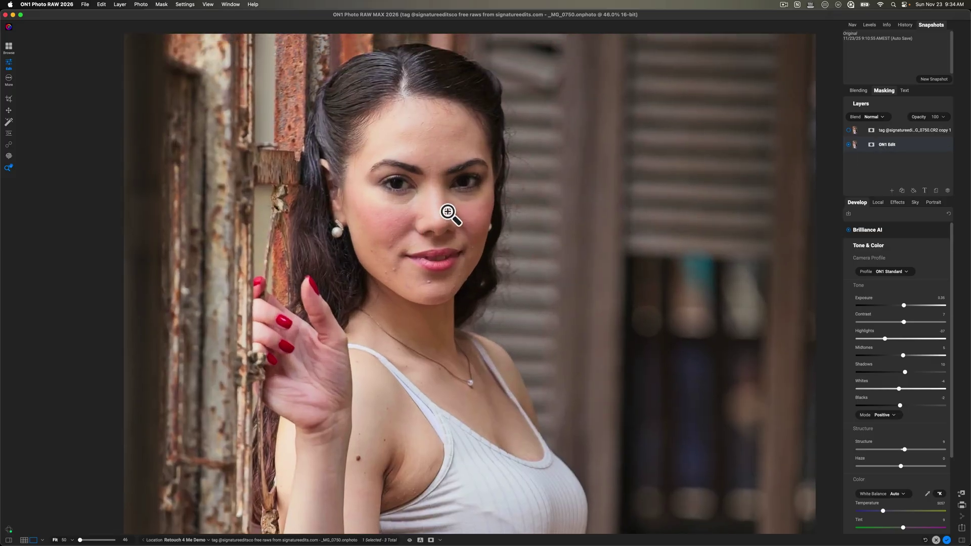
left_click(448, 213)
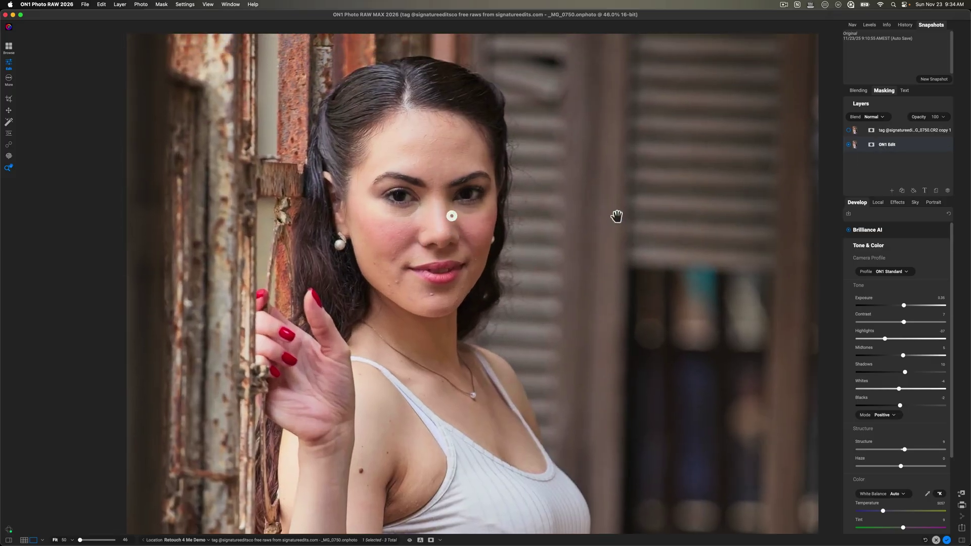
Compare the top layer on and off at 100%, then finish with Done
left_click(848, 130)
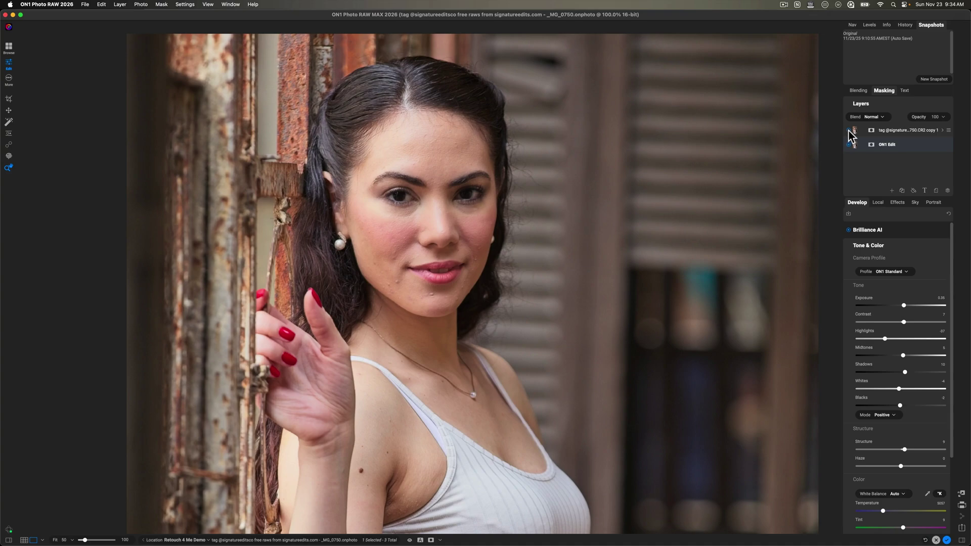
left_click(848, 130)
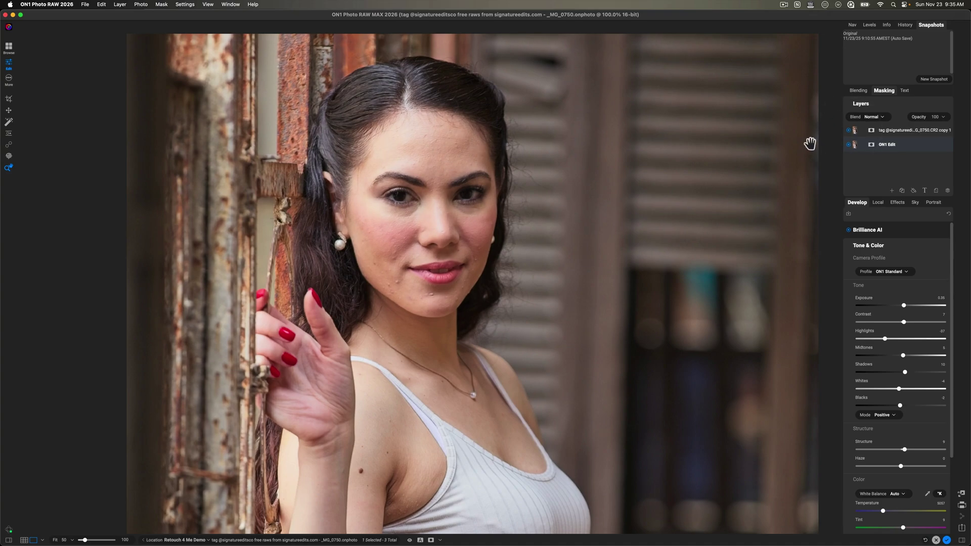
left_click(848, 130)
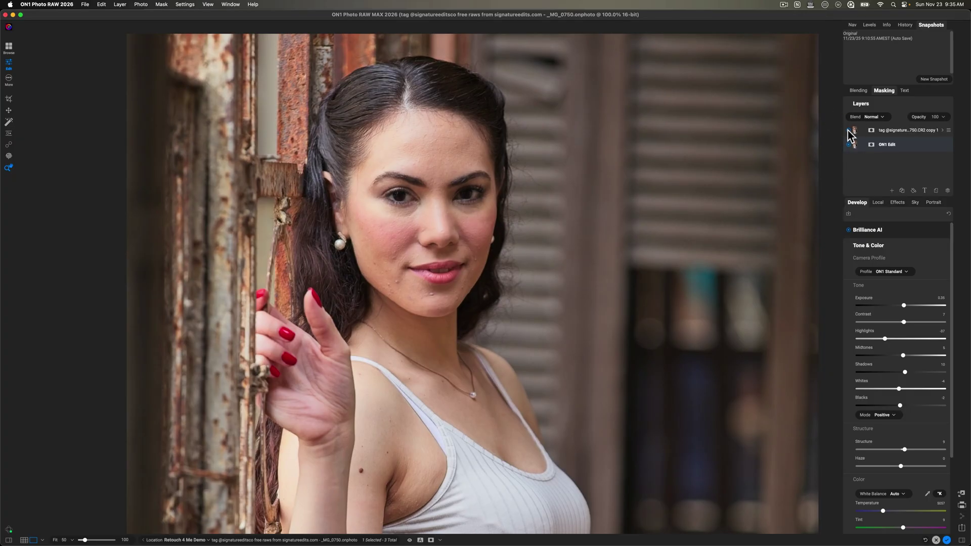
left_click(848, 130)
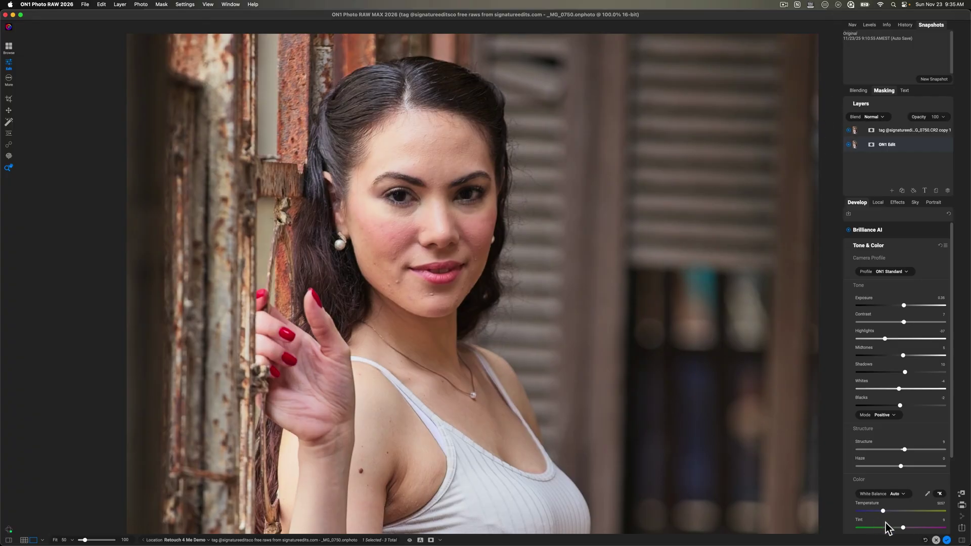
left_click(947, 540)
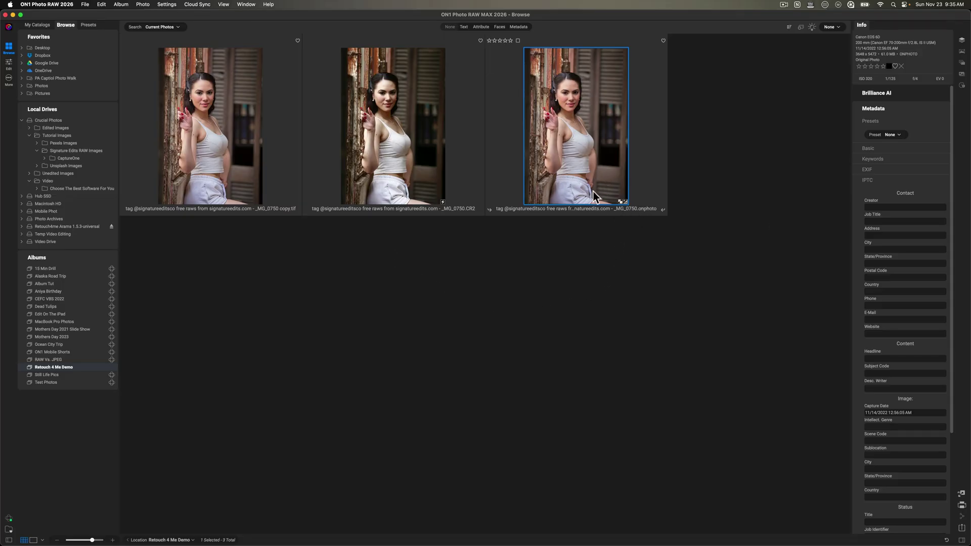
Select the .onphoto version of the portrait and bring up its context menu
left_click(579, 121)
right_click(579, 120)
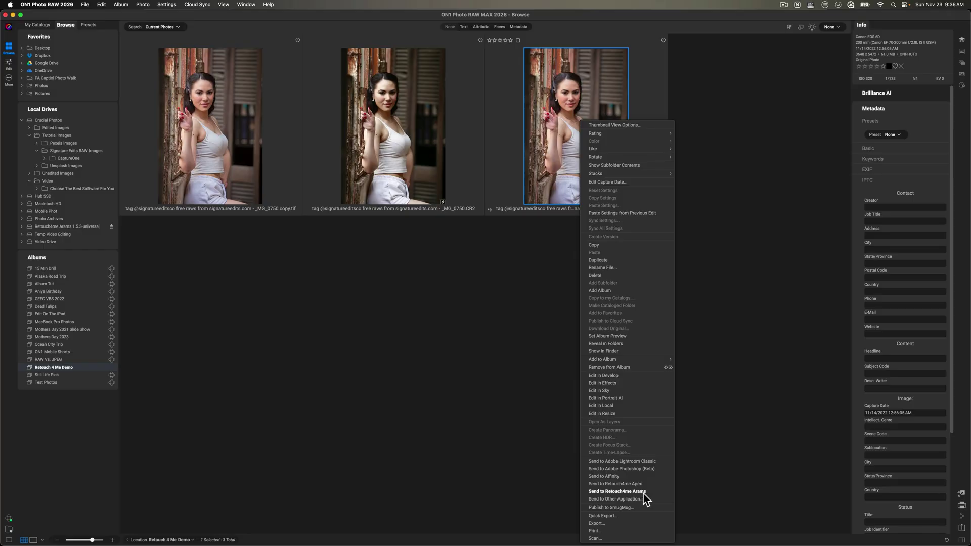
Send the copy.tif version of the portrait to Retouch4me Arams
left_click(643, 493)
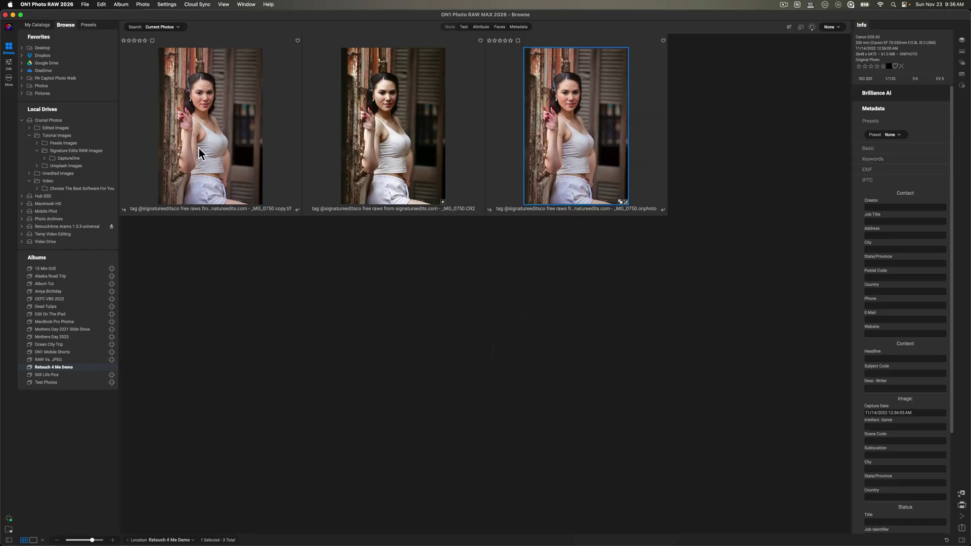
left_click(217, 138)
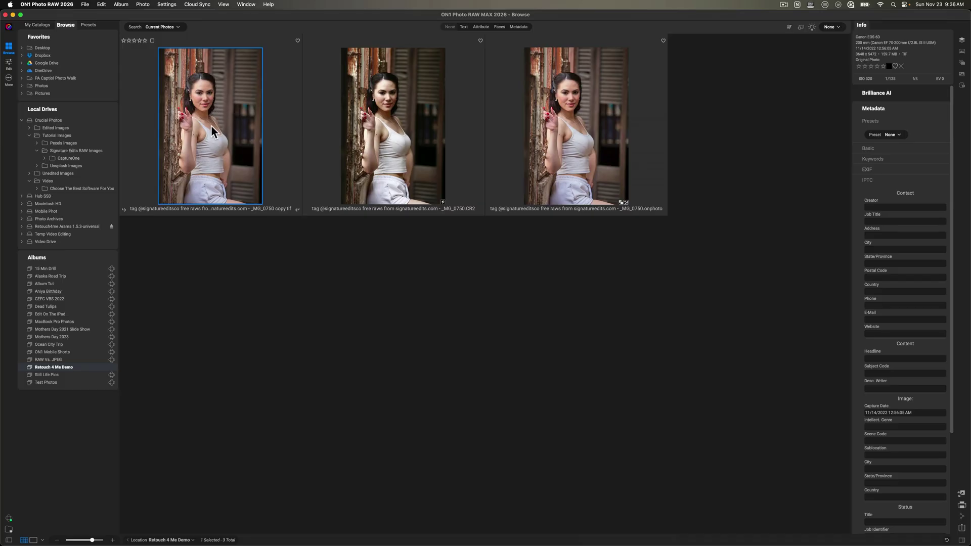
right_click(211, 125)
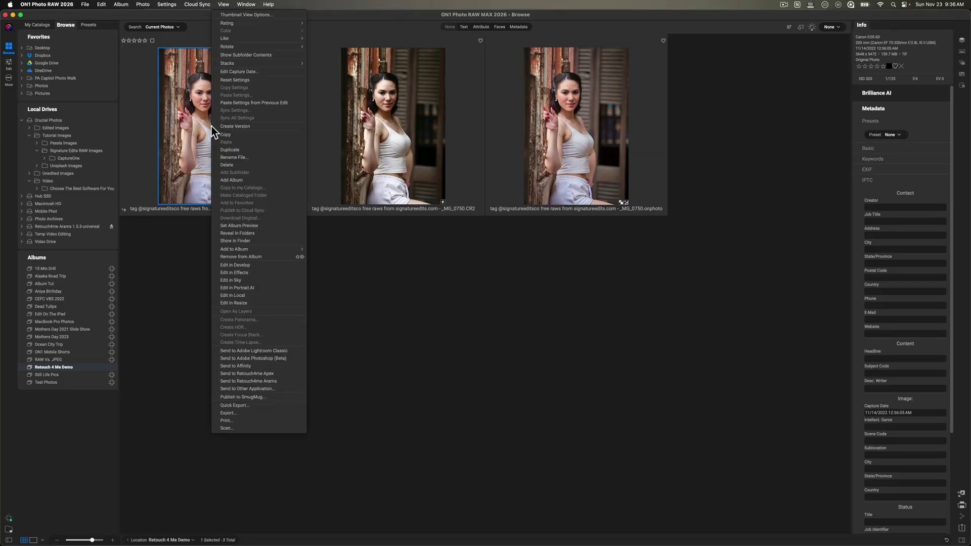
left_click(258, 382)
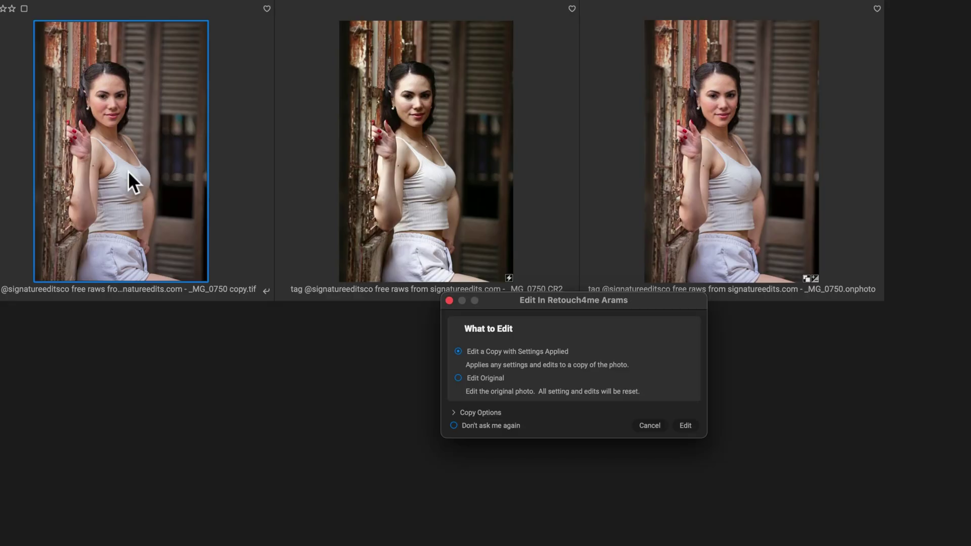
Choose Edit Original in the Edit In Retouch4me Arams dialog and confirm
left_click(458, 378)
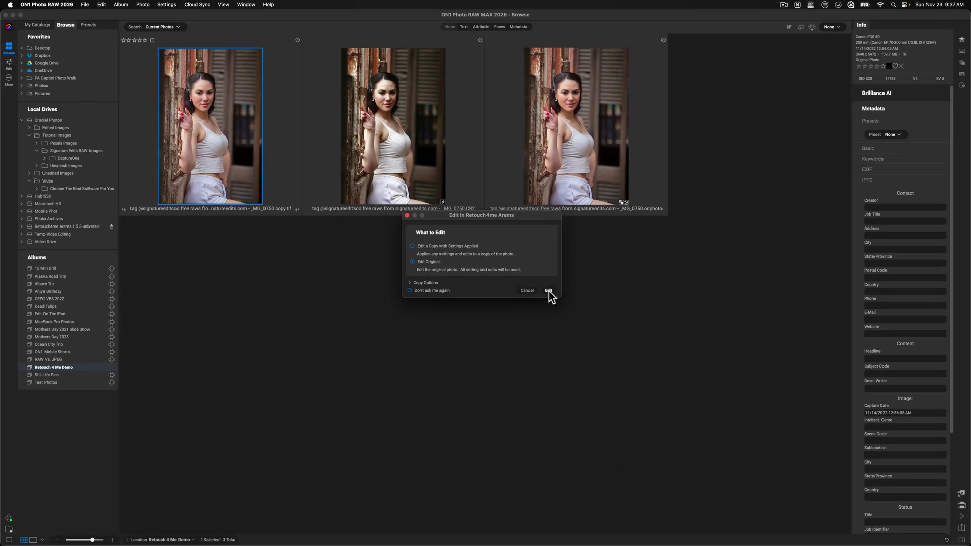
left_click(686, 425)
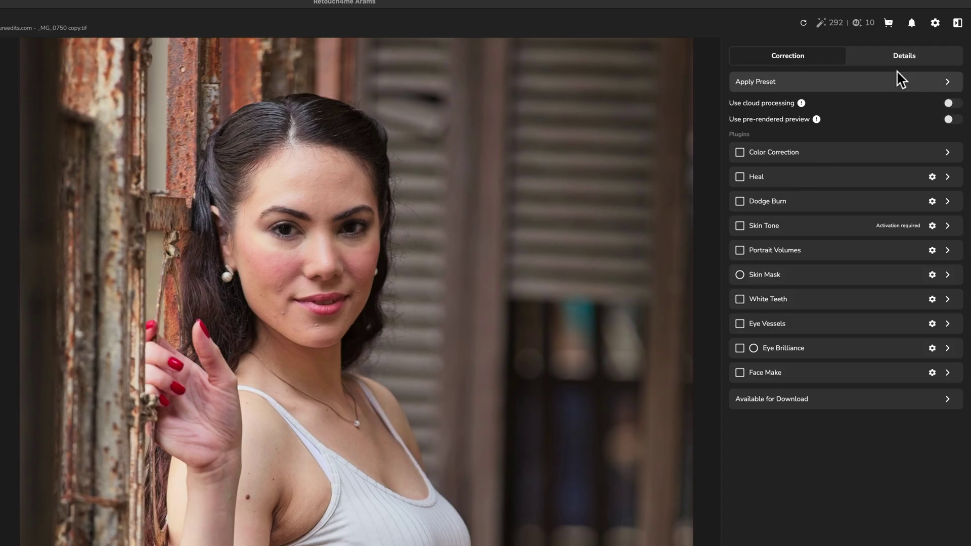
left_click(893, 56)
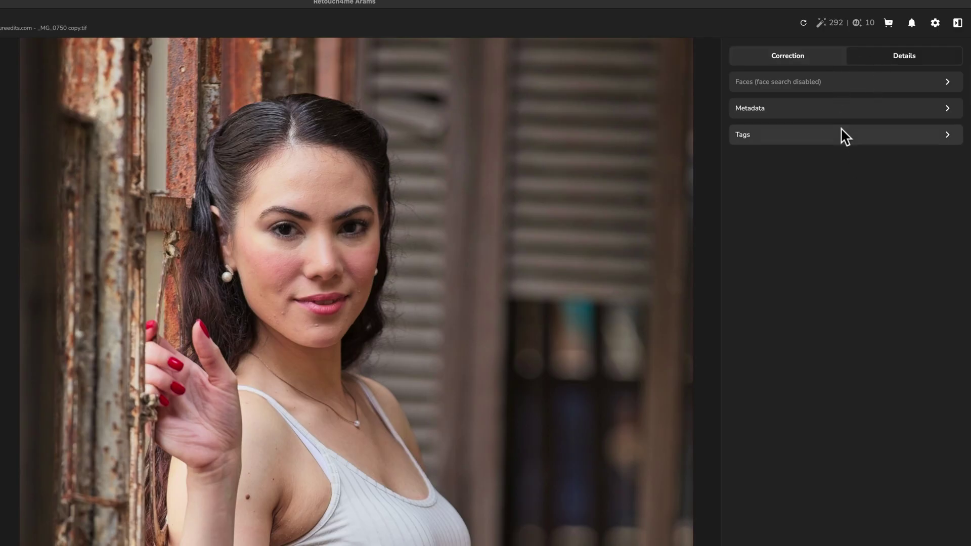
Back on the correction plugins, enable Use pre-rendered preview and check Heal
left_click(795, 57)
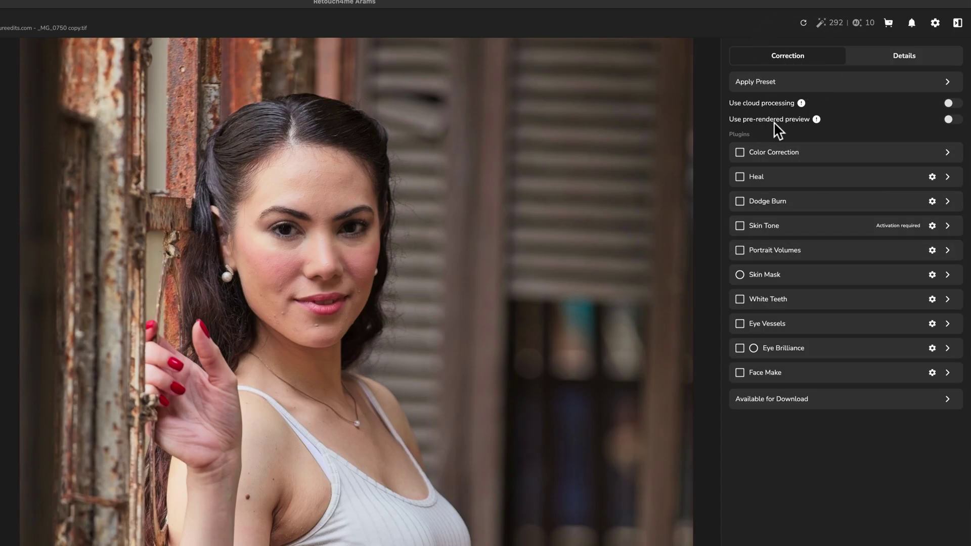
left_click(953, 120)
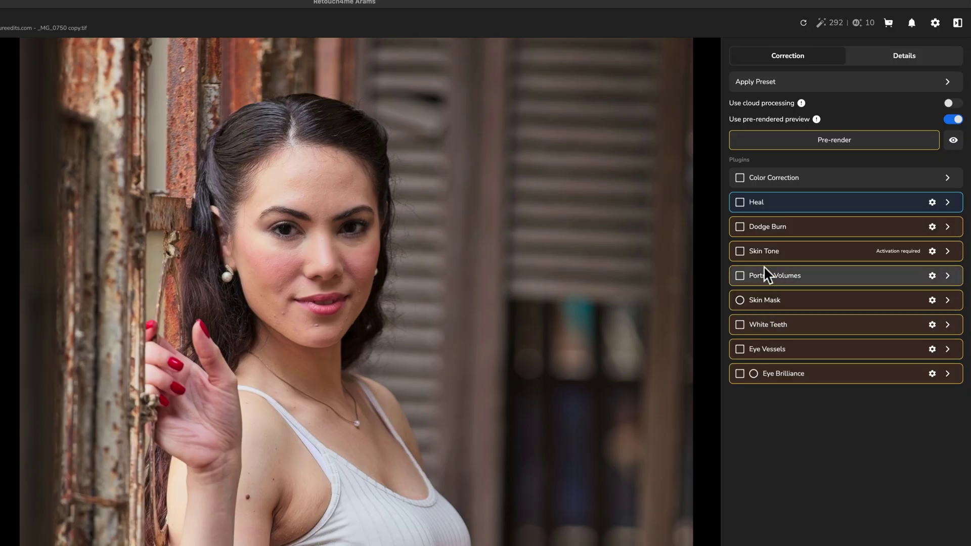
left_click(739, 201)
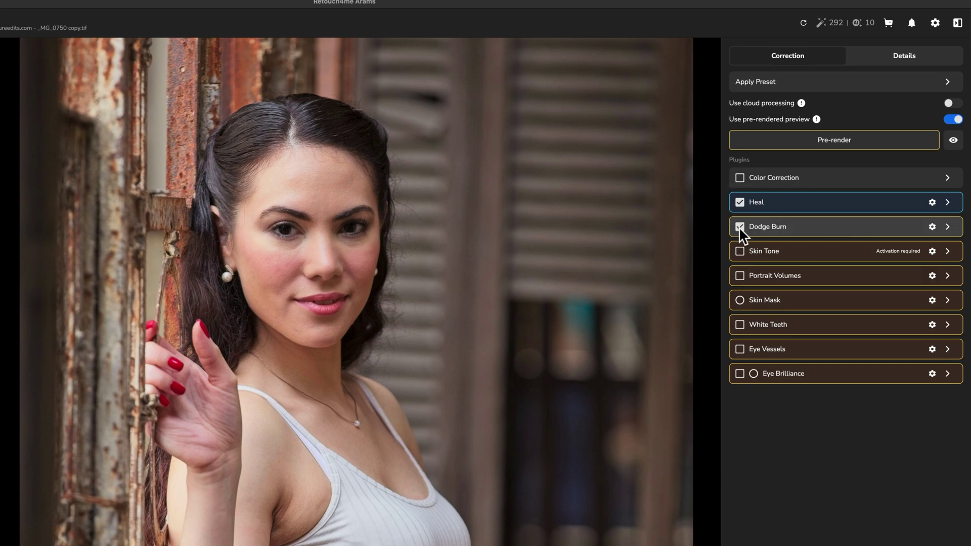
Pre-render the portrait with Heal and Dodge Burn applied
left_click(829, 141)
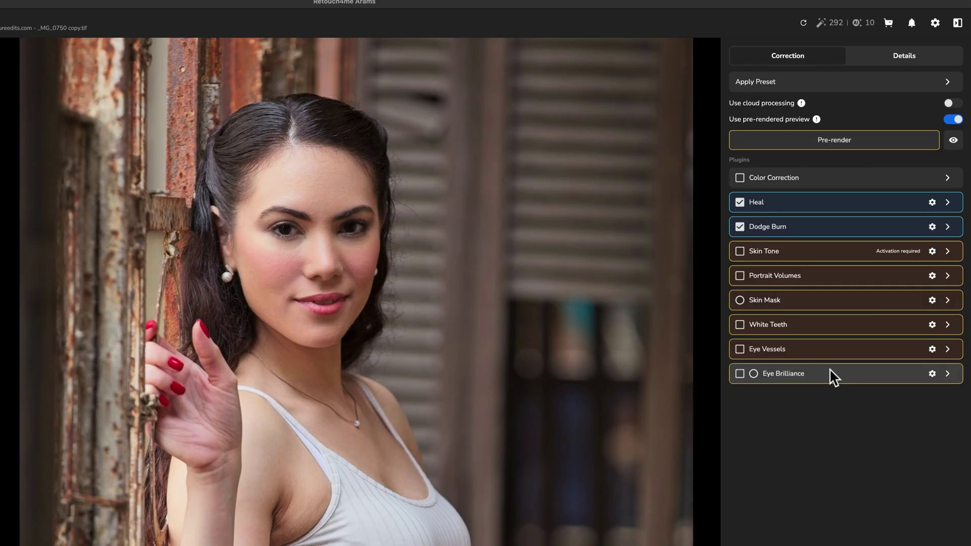
Raise Dodge Burn blending to 104%, compare it on and off, then collapse its settings
left_click(948, 227)
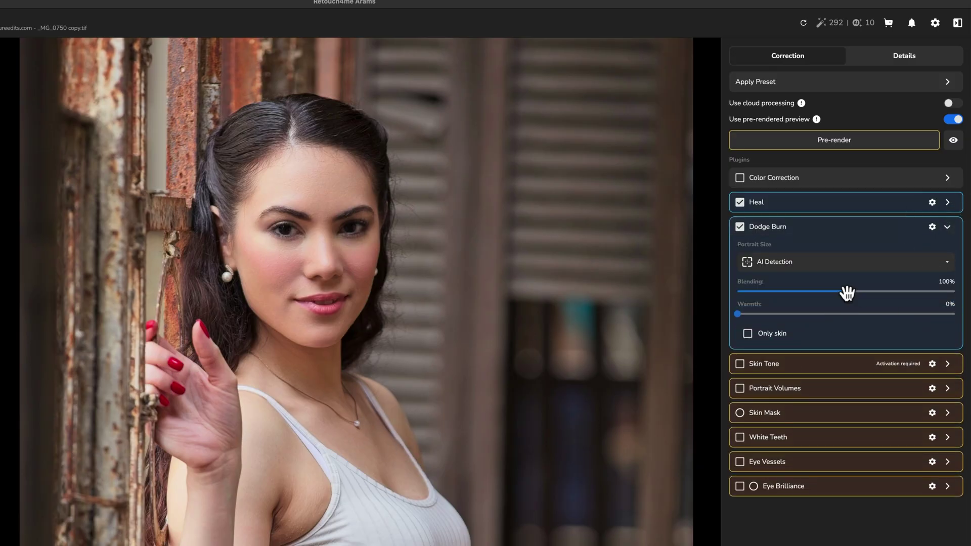
mouse_move(845, 295)
left_mouse_down()
mouse_move(953, 302)
mouse_move(762, 295)
mouse_move(965, 282)
mouse_move(821, 288)
mouse_move(903, 293)
mouse_move(877, 302)
mouse_move(734, 301)
mouse_move(850, 304)
left_mouse_up()
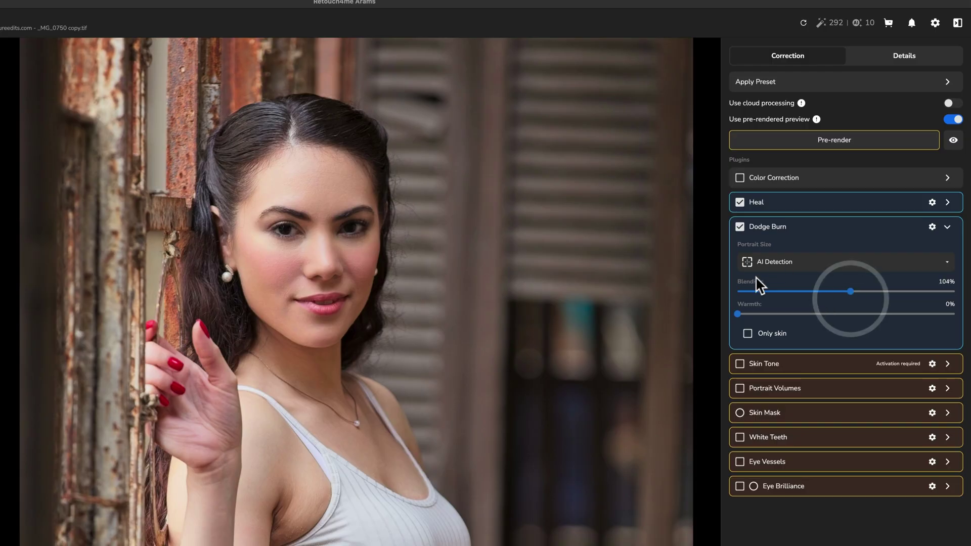
left_click(739, 225)
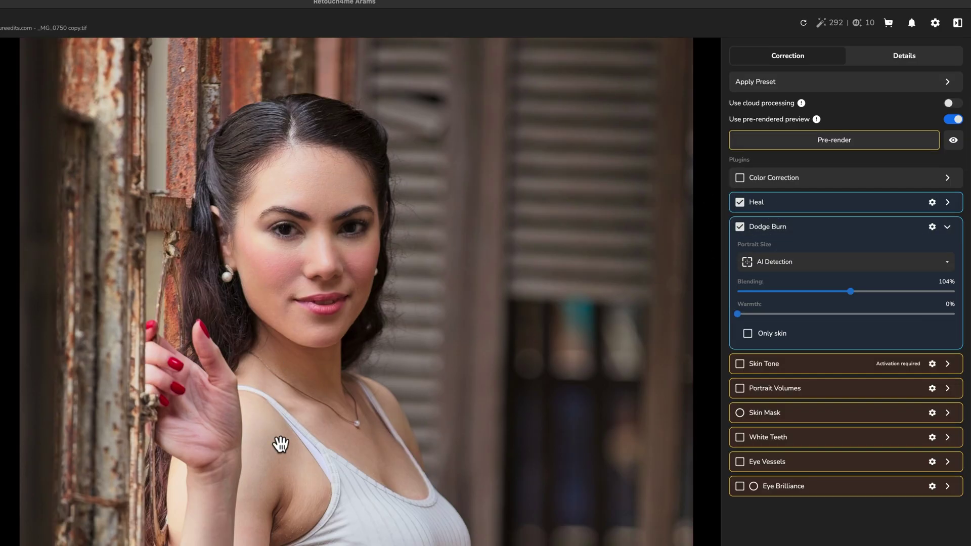
left_click(841, 227)
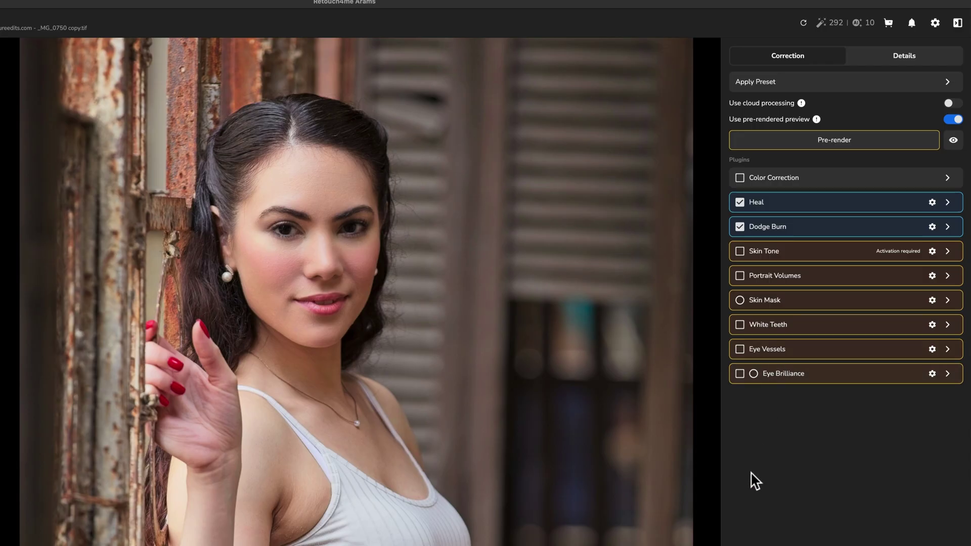
Enable Eye Brilliance, pre-render the preview, and raise its blending to 144%
left_click(739, 374)
left_click(835, 141)
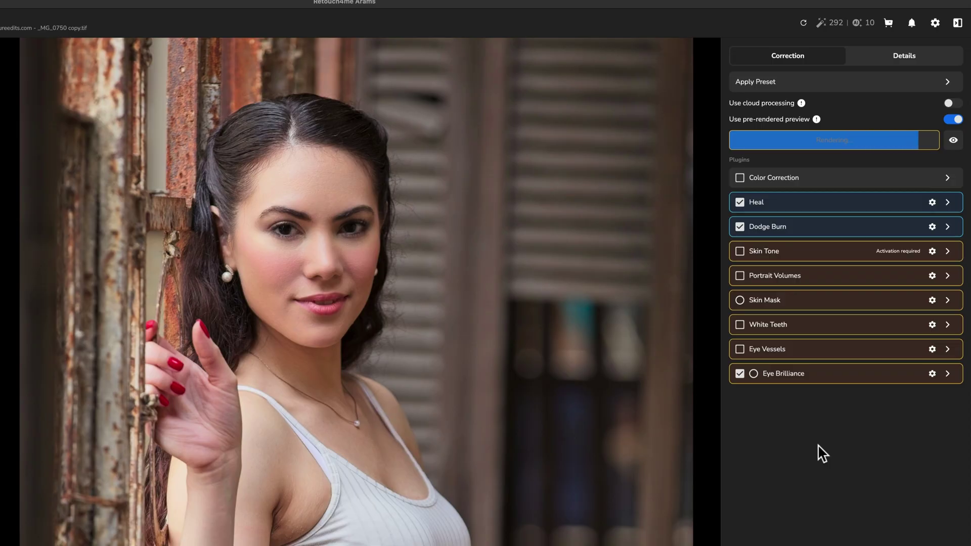
left_click(947, 374)
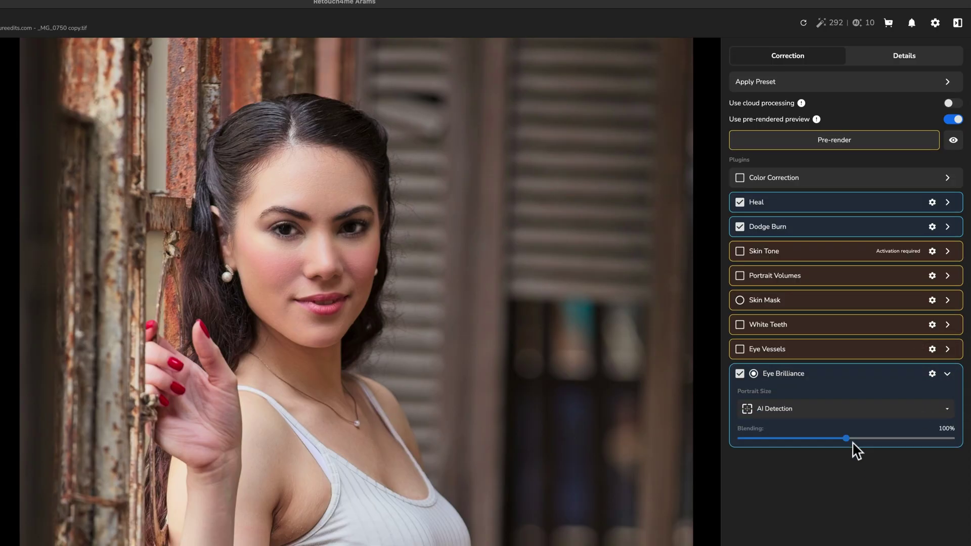
left_click_drag(842, 436, 893, 438)
Toggle Eye Brilliance off and on twice to compare the eyes
scroll(283, 228, "up", 2)
scroll(307, 236, "up", 3)
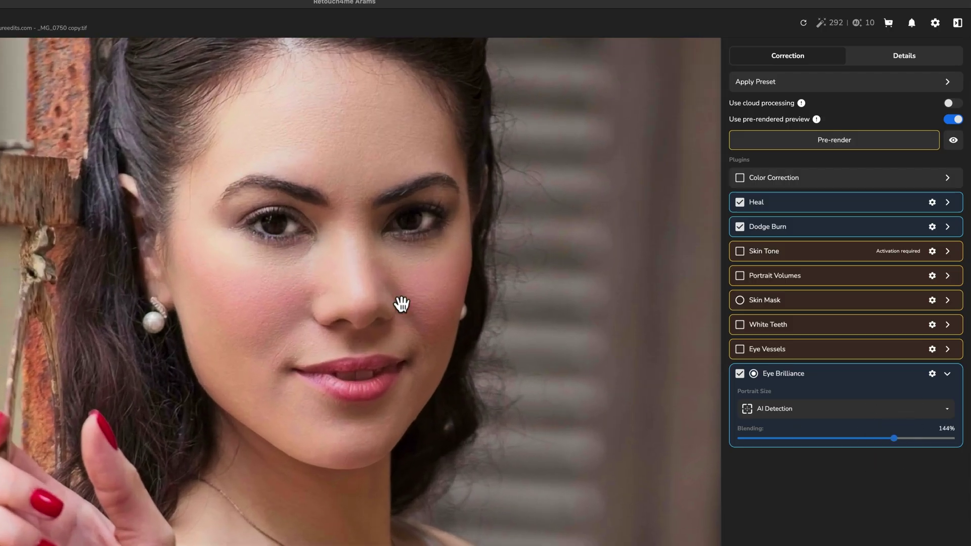
left_click(739, 373)
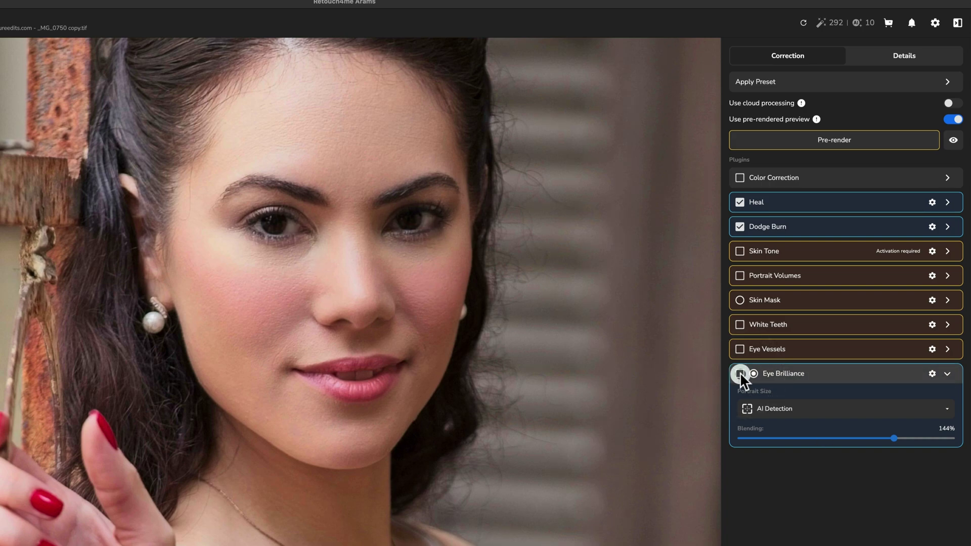
left_click(739, 373)
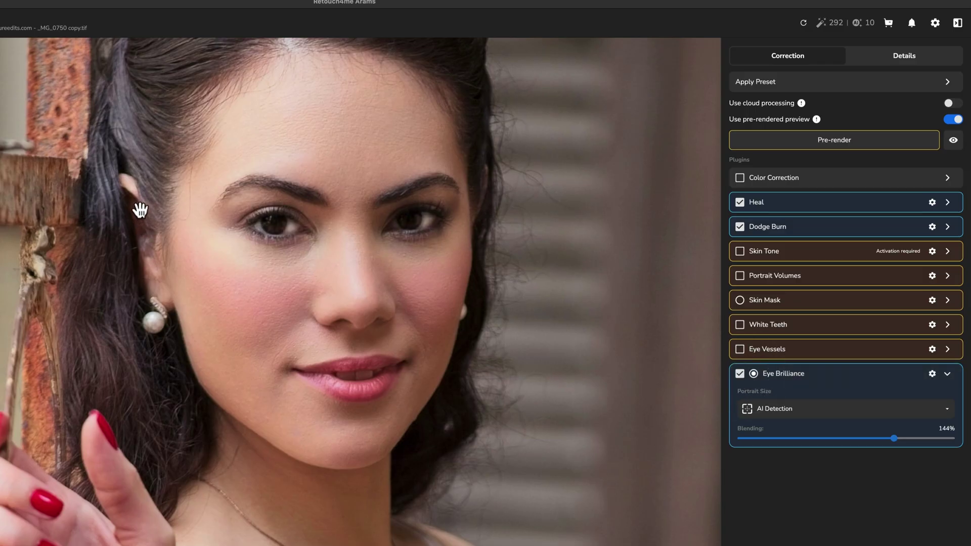
left_click(740, 374)
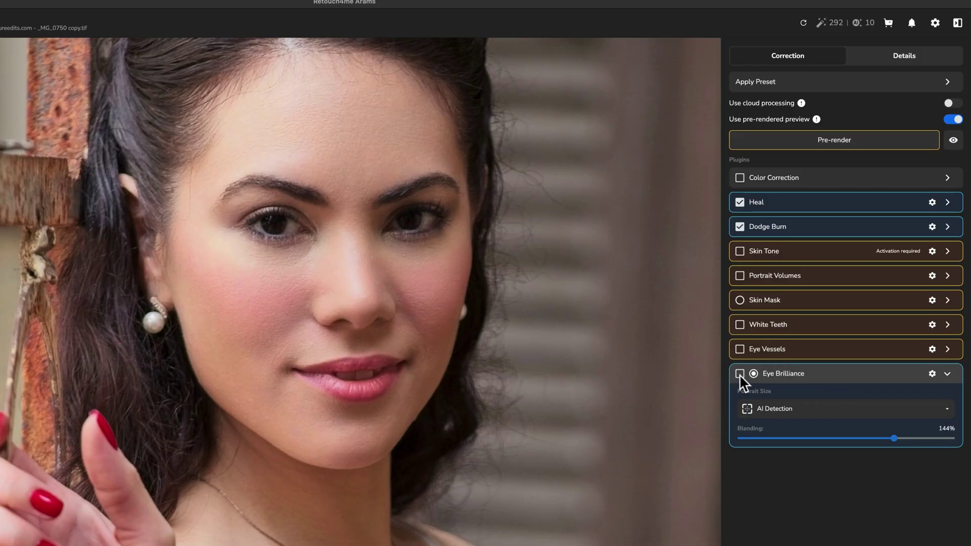
left_click(739, 373)
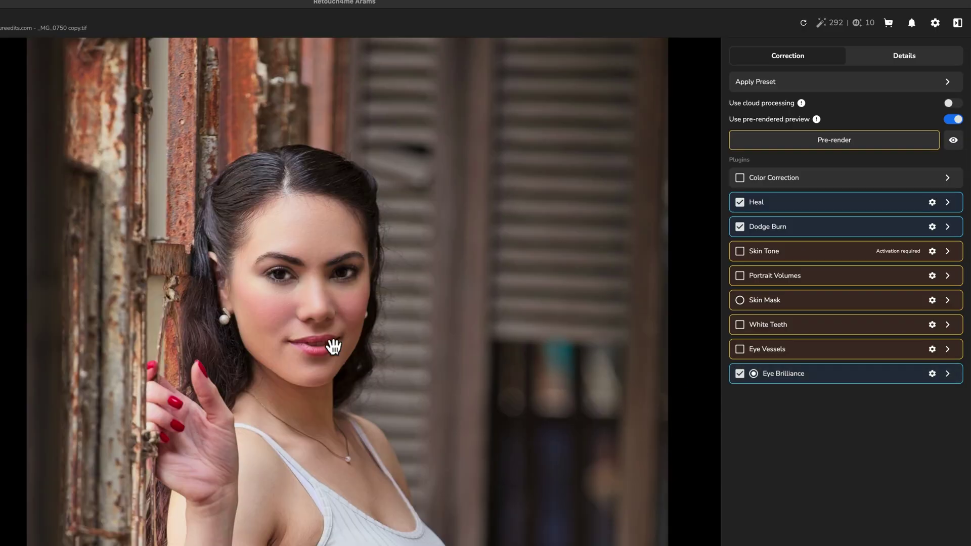
scroll(333, 347, "down", 5)
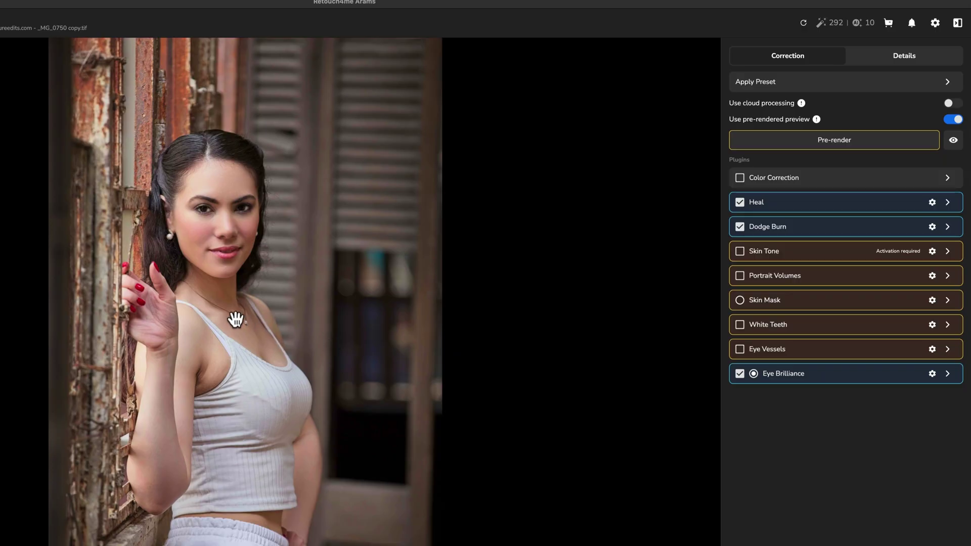
left_click_drag(235, 319, 333, 290)
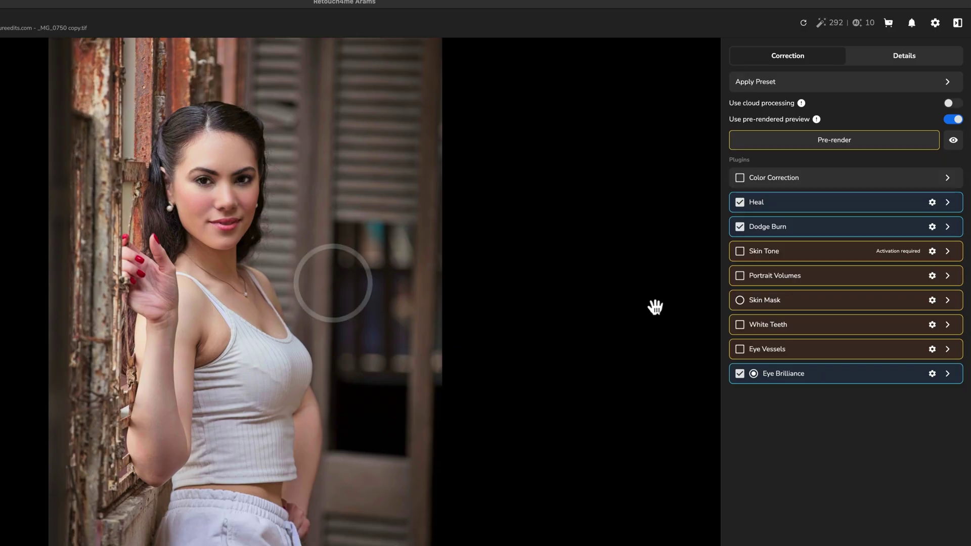
left_click(953, 144)
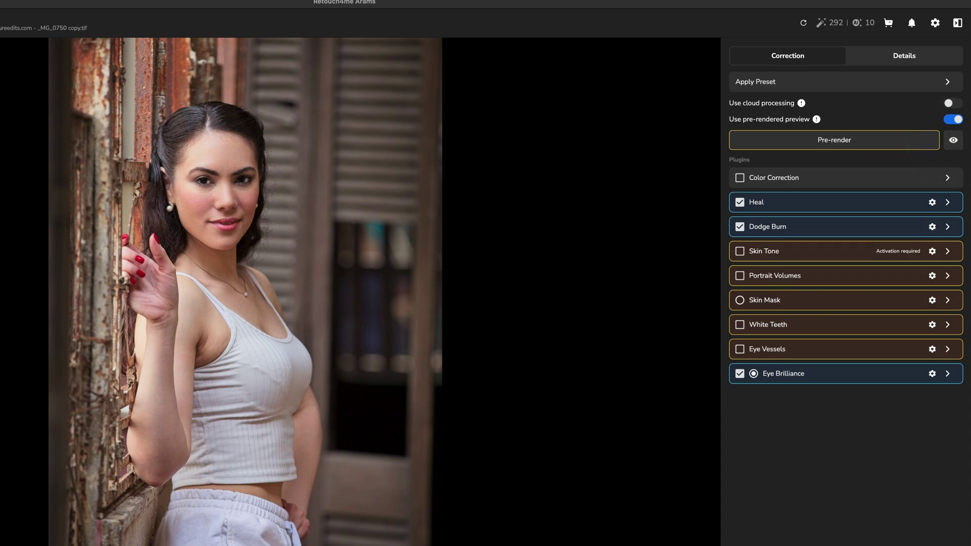
left_click(953, 144)
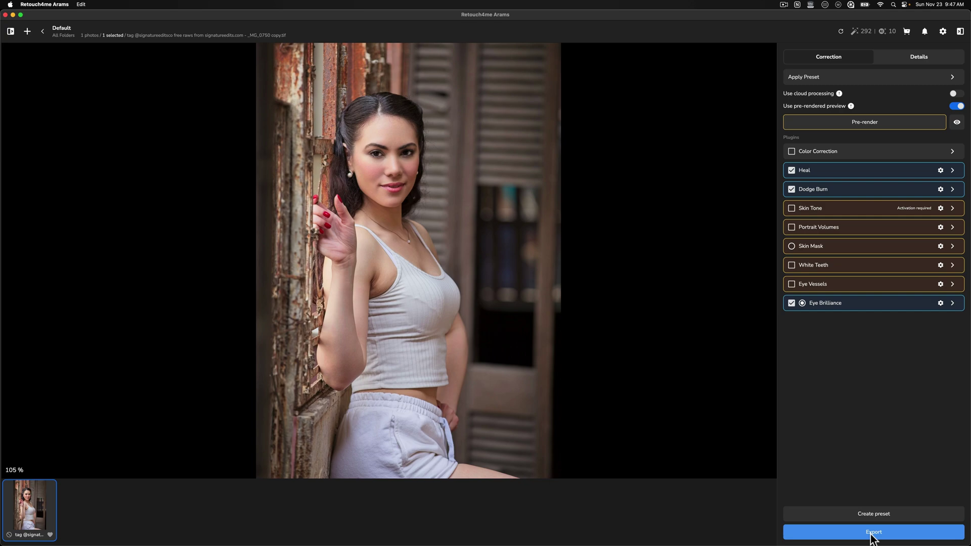
Open Export settings, keeping the selected photo only and the Original Files Folder destination
left_click(871, 533)
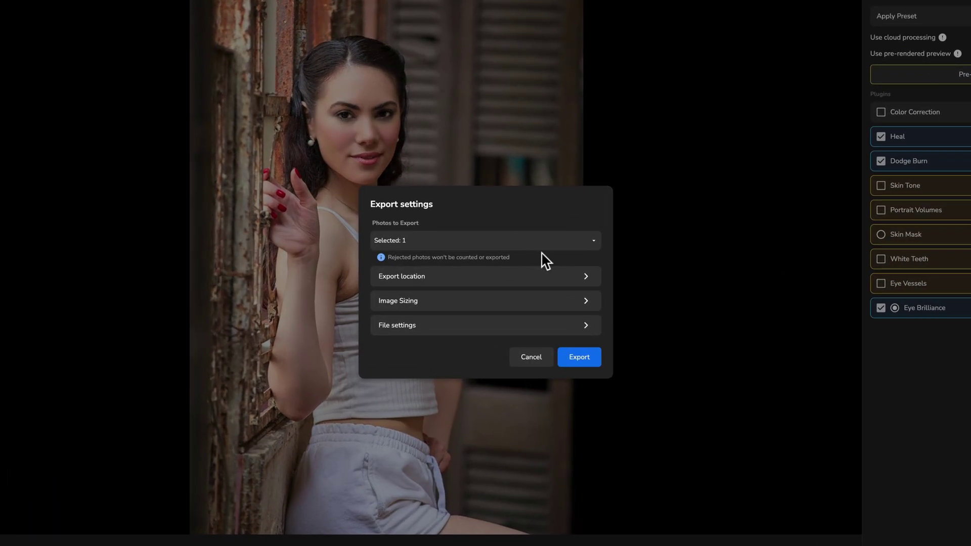
left_click(589, 242)
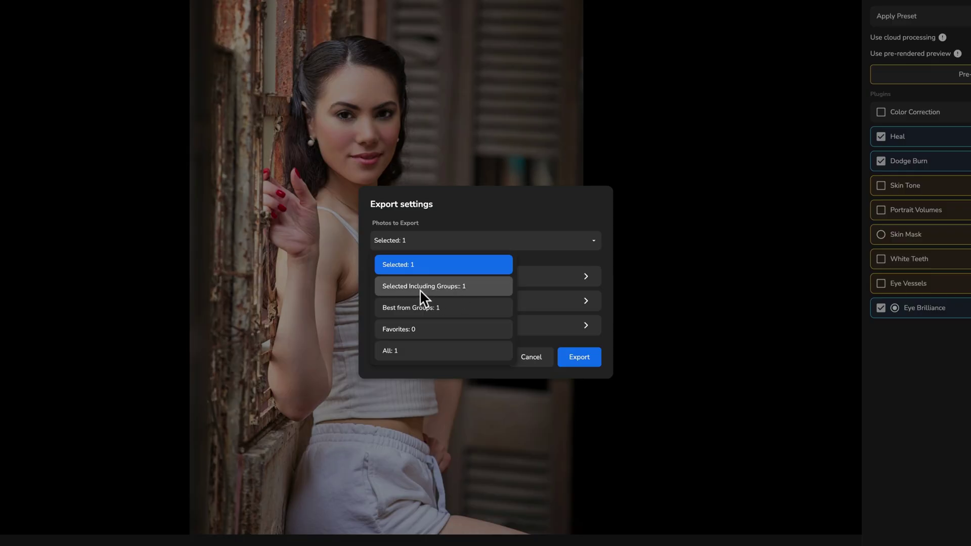
left_click(523, 225)
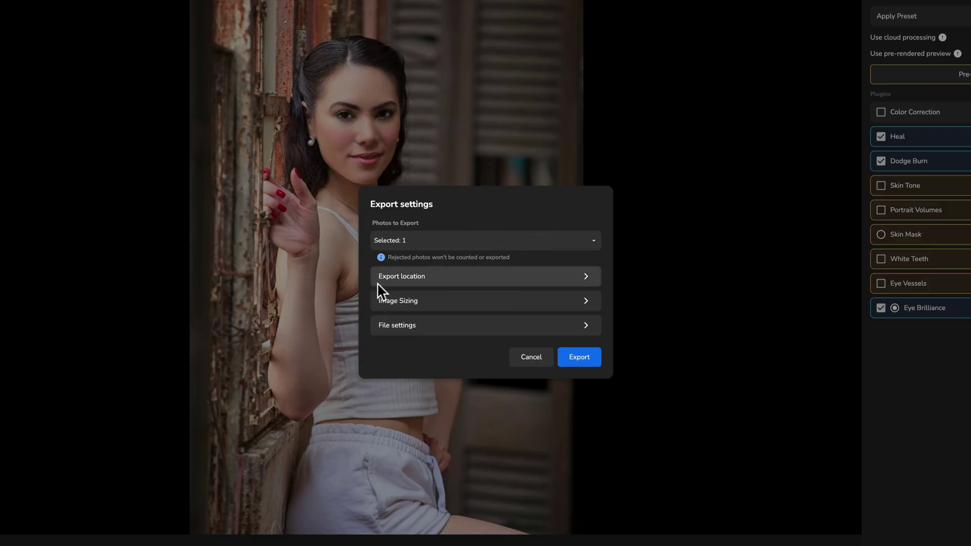
left_click(584, 276)
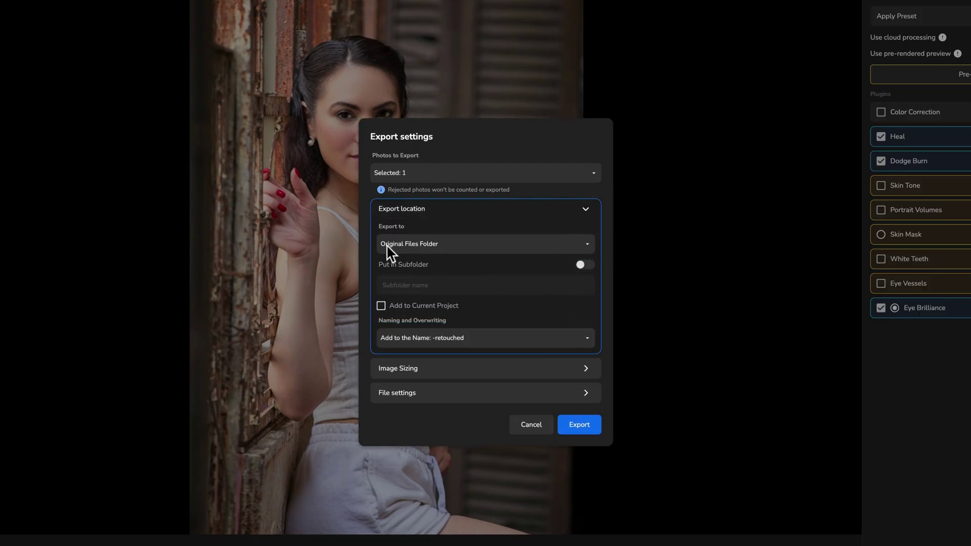
left_click(582, 242)
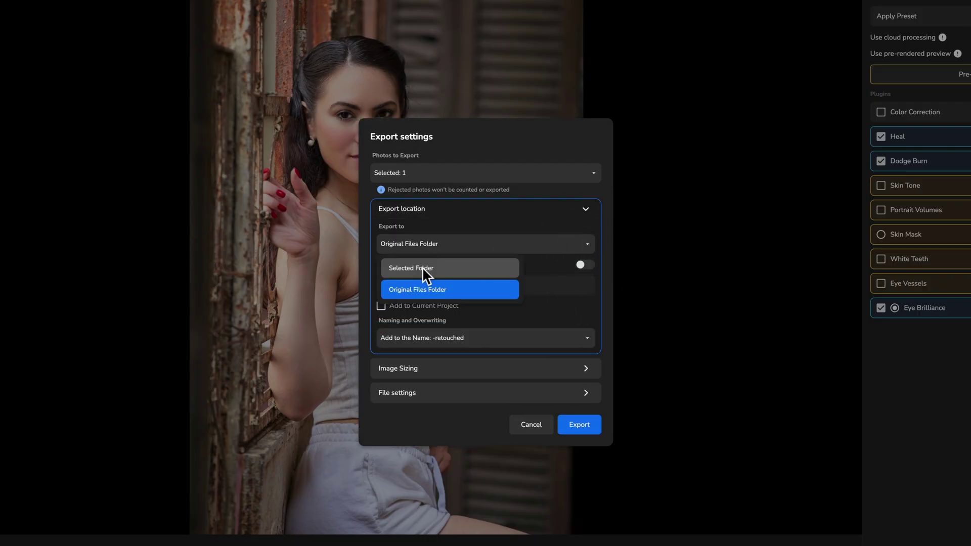
left_click(560, 264)
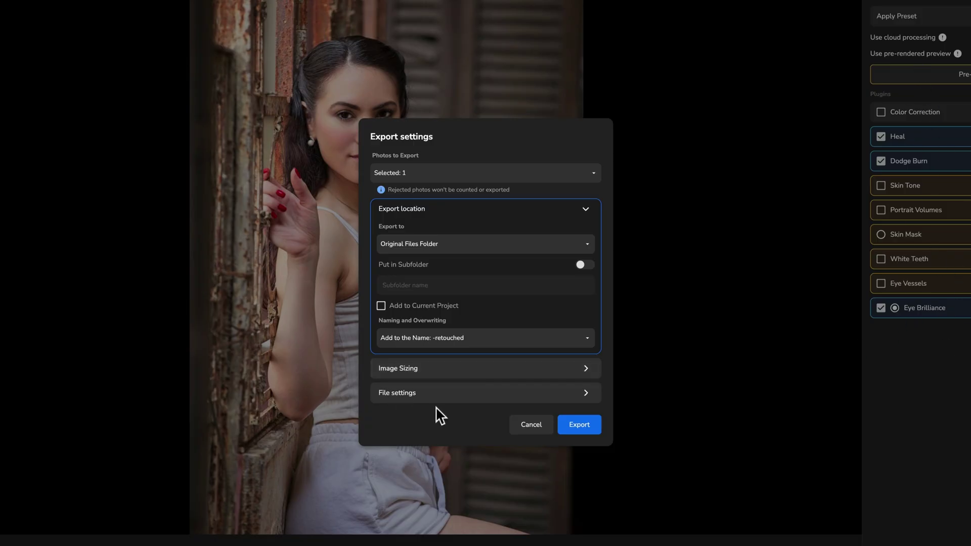
left_click(585, 209)
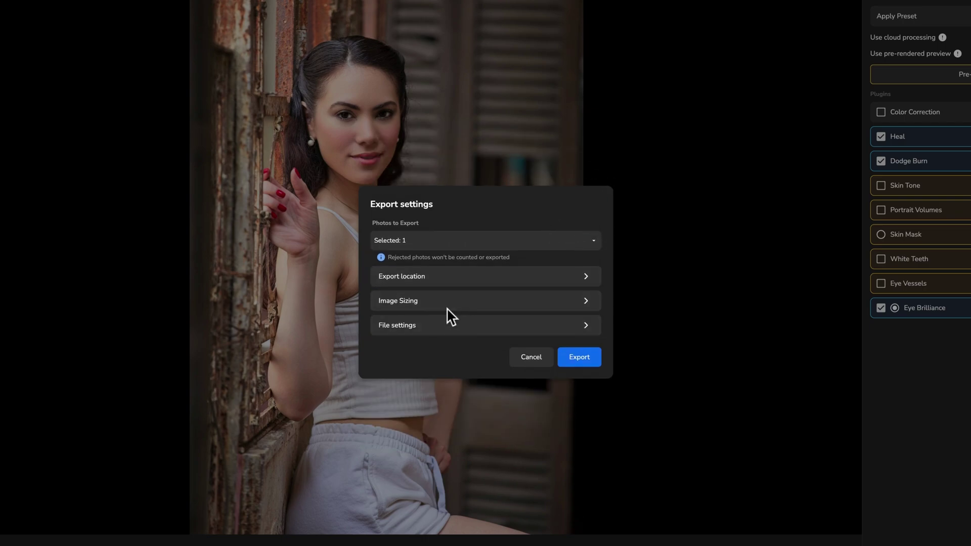
Change the File settings export format from JPEG to TIFF
left_click(586, 301)
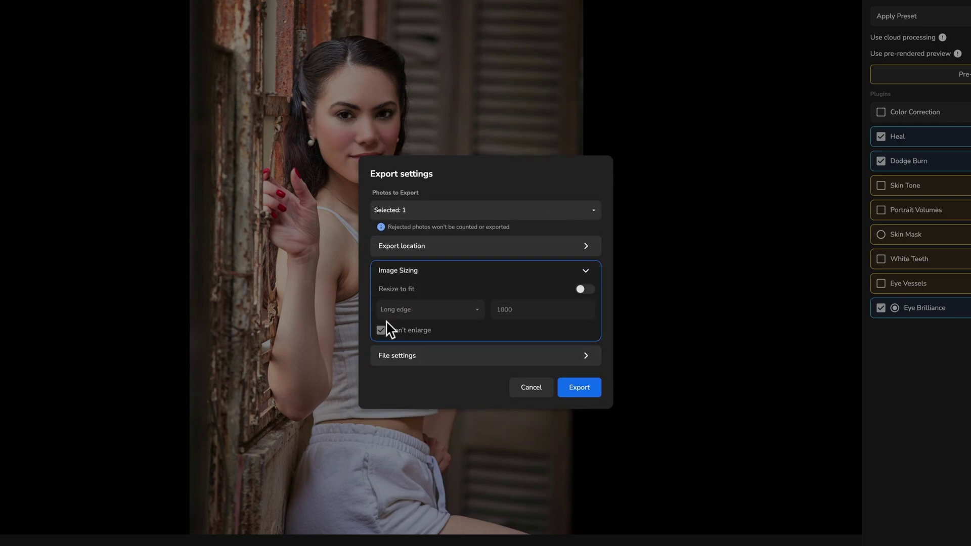
left_click(587, 270)
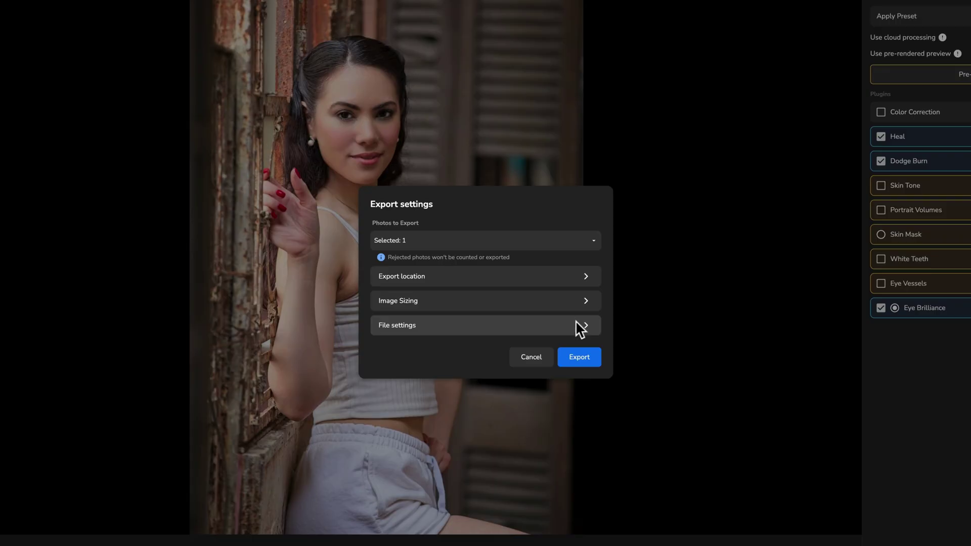
left_click(585, 325)
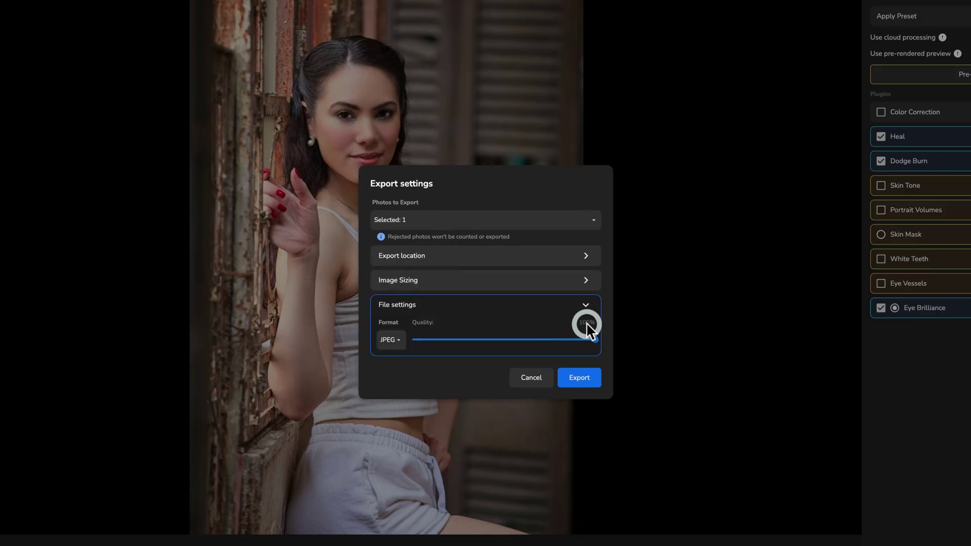
left_click(394, 341)
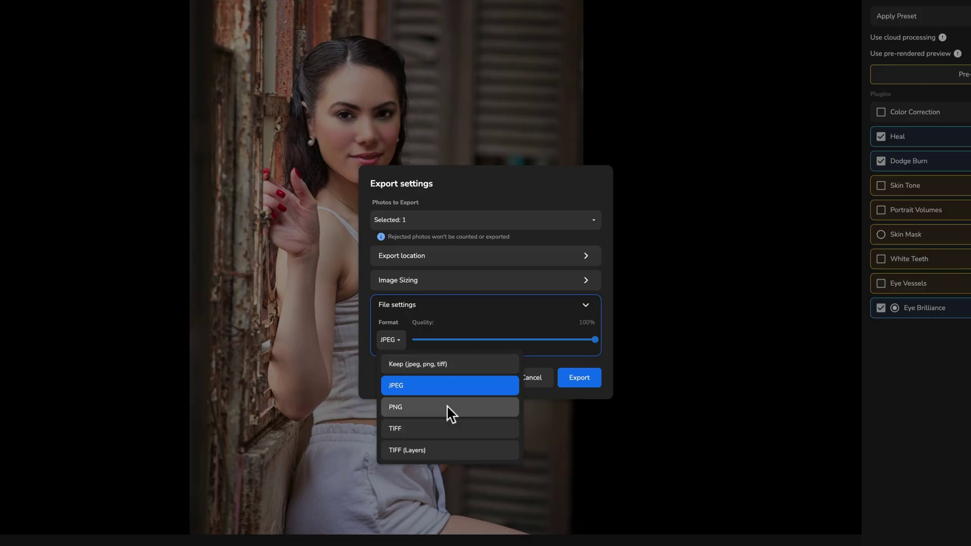
left_click(407, 428)
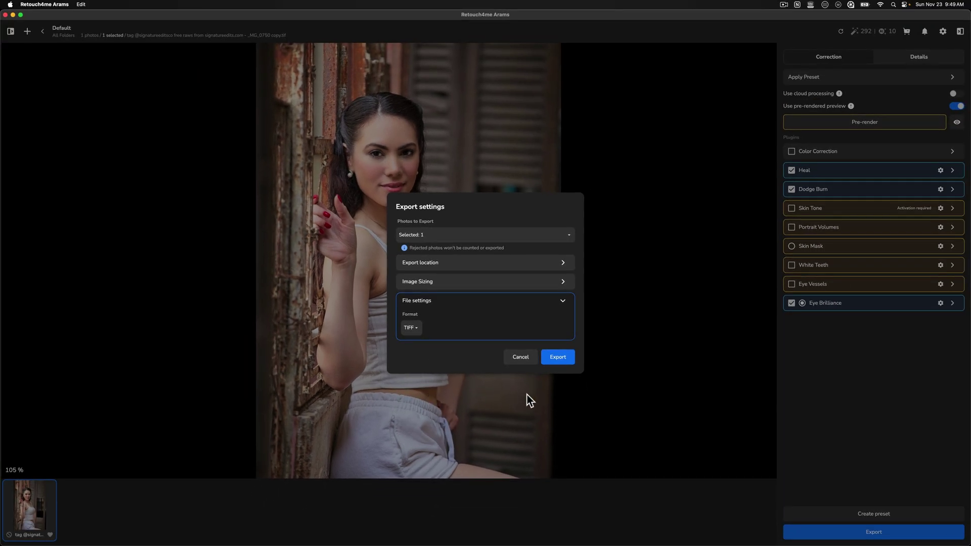
Export the retouched photo and dismiss the All Photos Exported banner
left_click(558, 357)
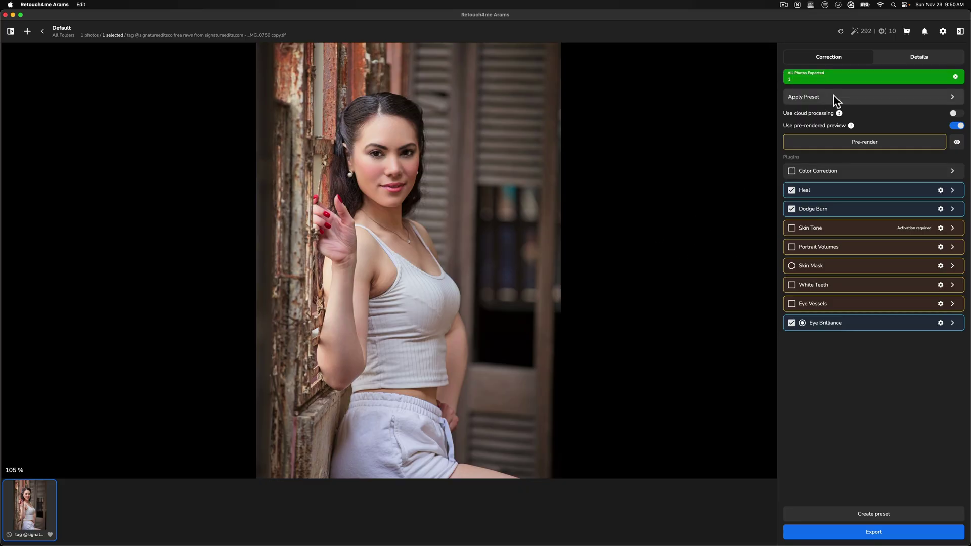
left_click(864, 75)
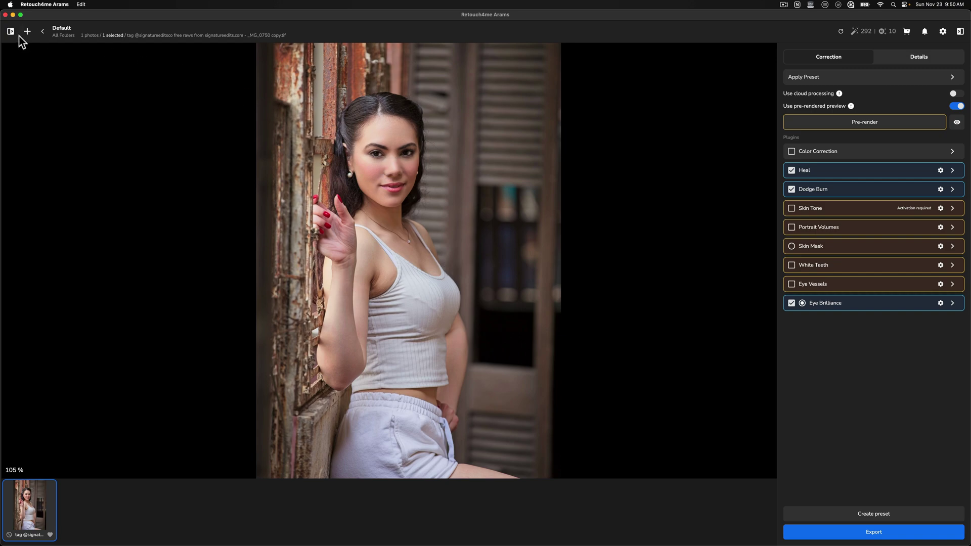
Drag copy-retouched.tif from Signature Edits RAW Images into the Retouch 4 Me Demo album and open it
left_click(13, 15)
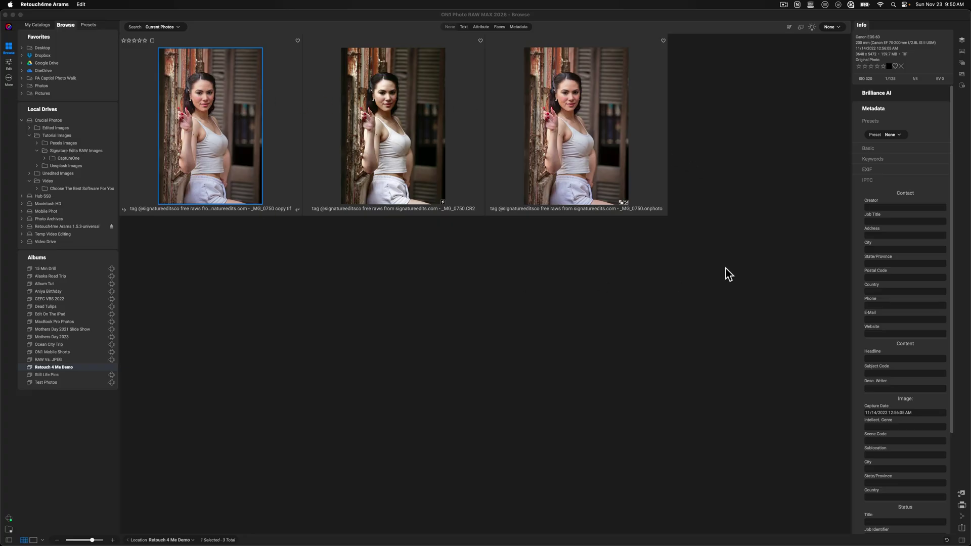
left_click(306, 19)
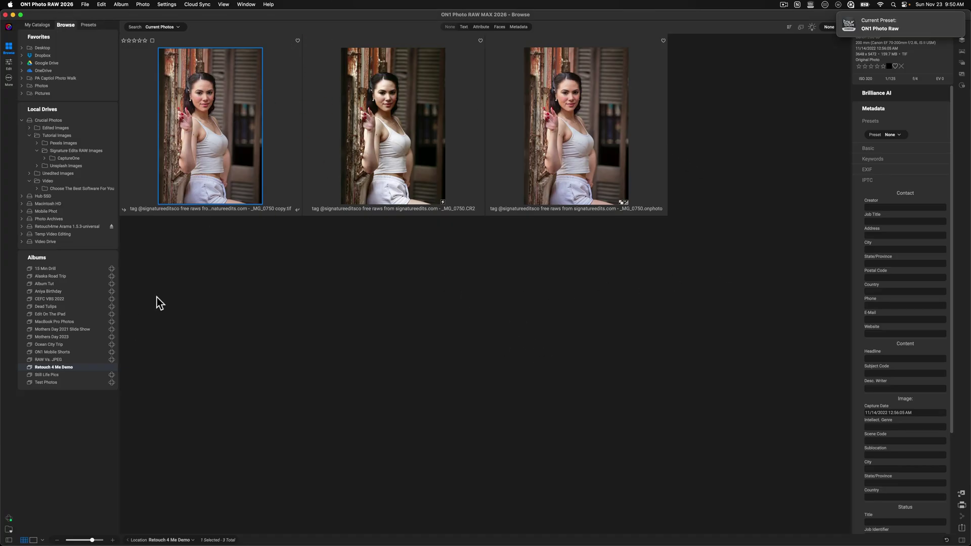
left_click(94, 152)
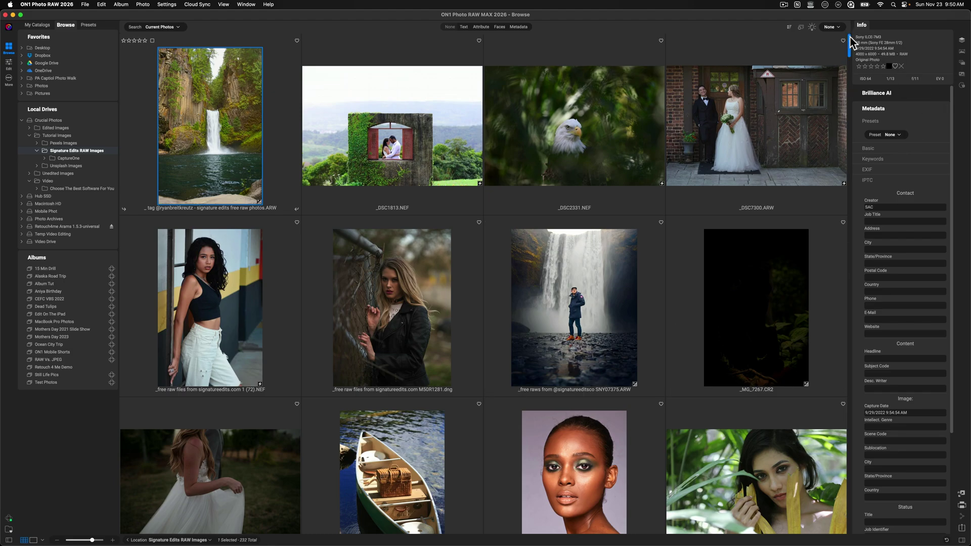
left_click_drag(848, 45, 812, 495)
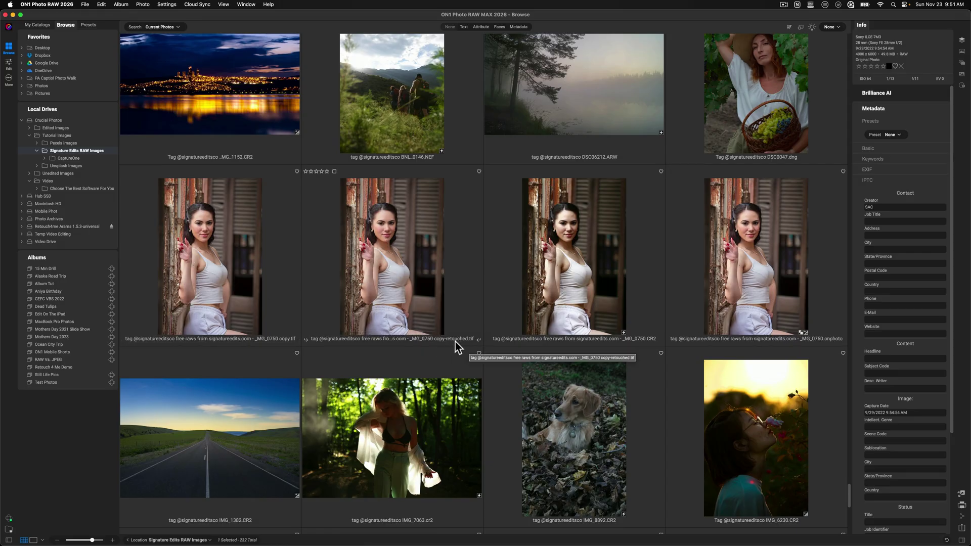
mouse_move(388, 237)
left_mouse_down()
mouse_move(385, 259)
mouse_move(275, 314)
mouse_move(59, 371)
left_mouse_up()
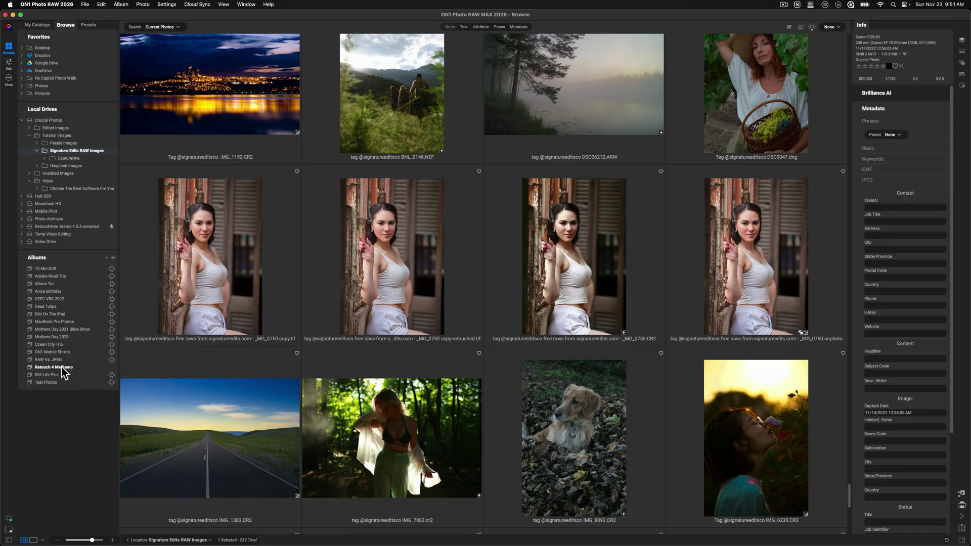
left_click(62, 368)
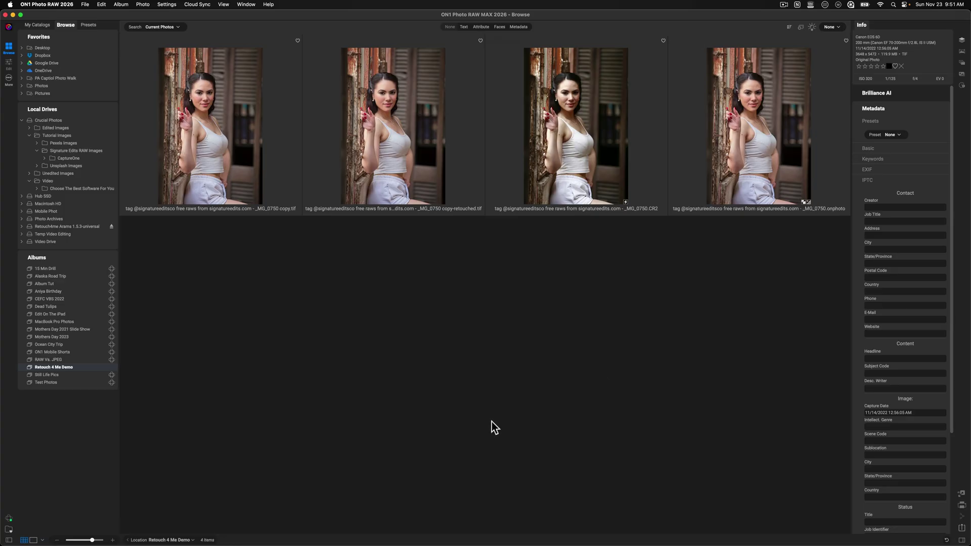
Open _MG_0750.onphoto in Edit and review its CR2 copy and ON1 Edit layers
left_click(377, 142)
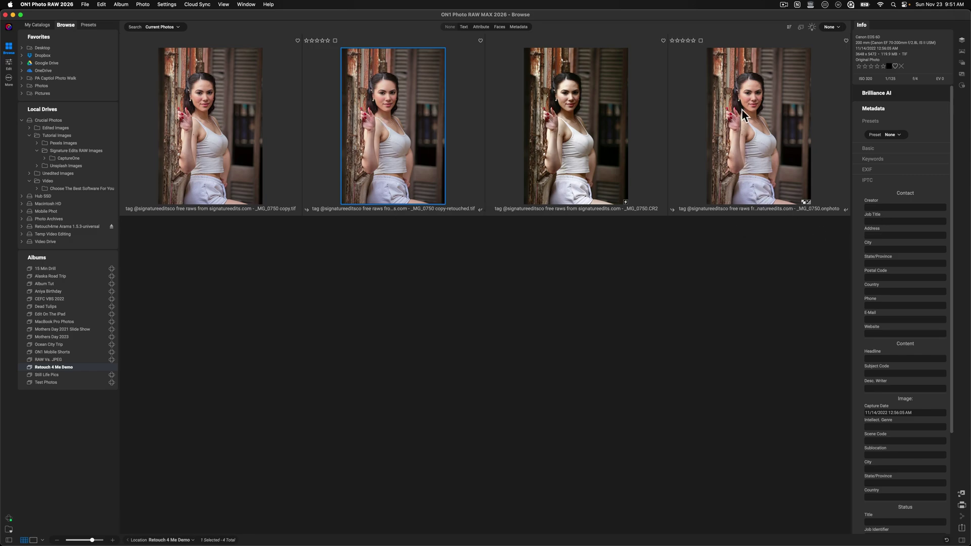
double_click(749, 132)
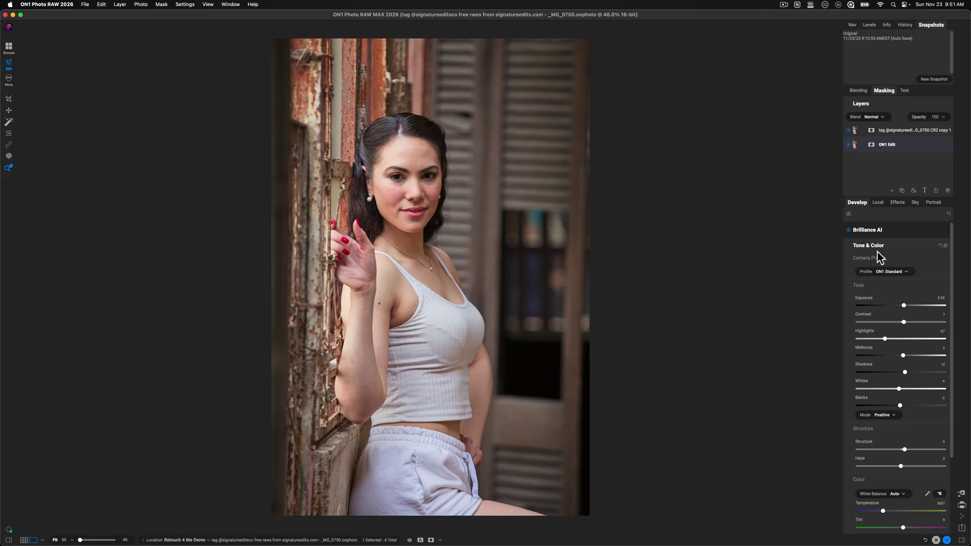
left_click(898, 130)
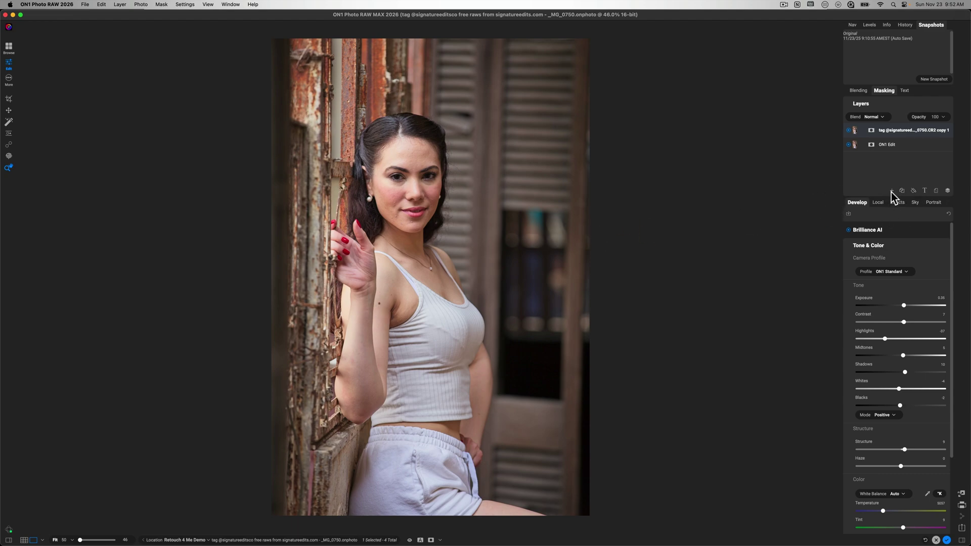
left_click(871, 104)
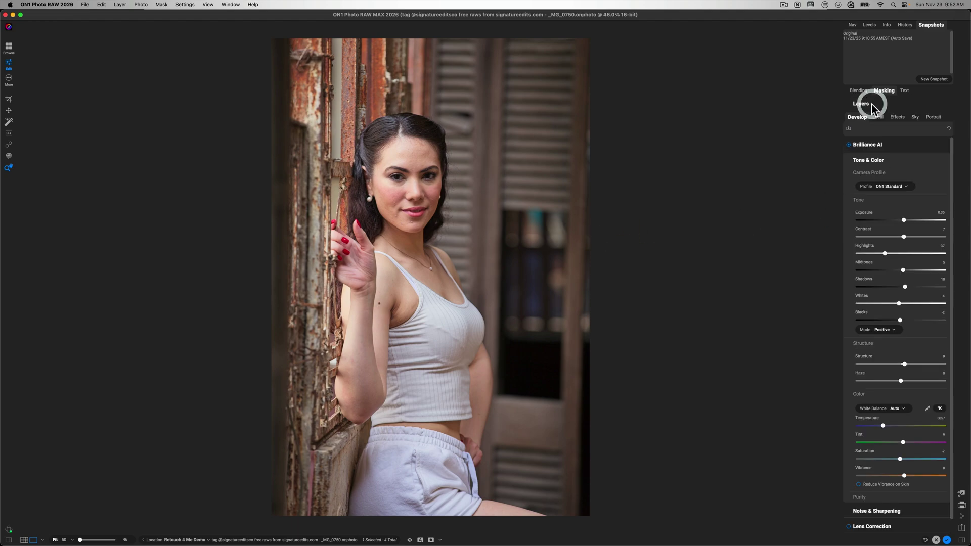
left_click(872, 144)
left_click(868, 145)
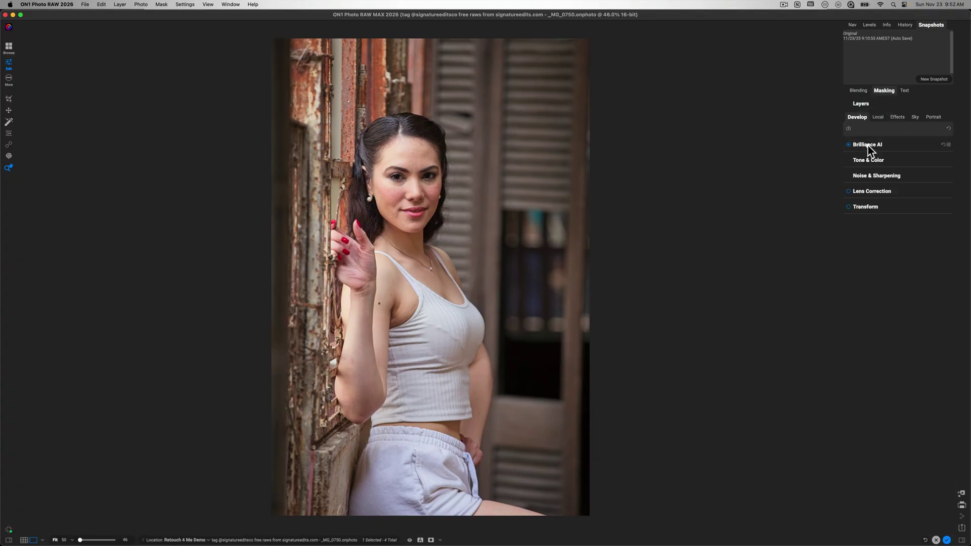
left_click(862, 104)
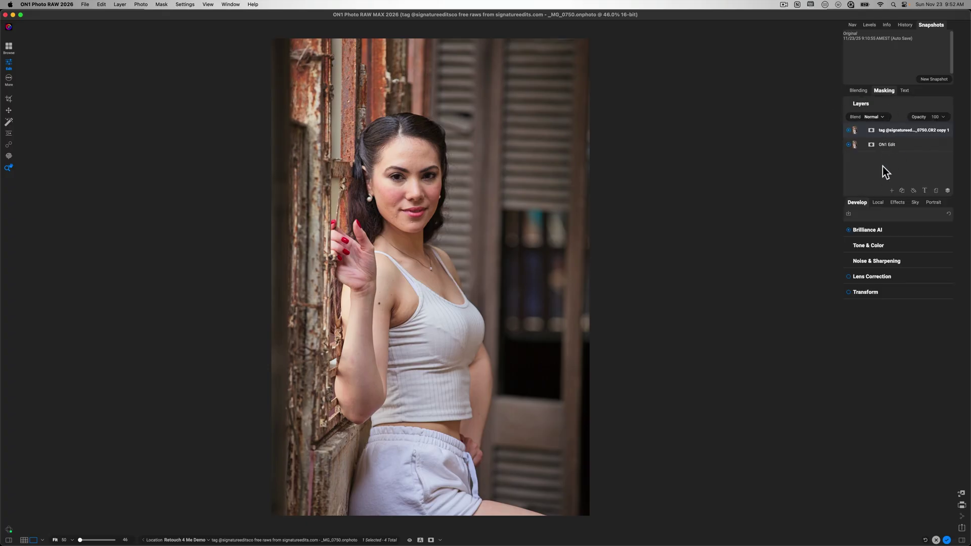
Add copy-retouched.tif as a new layer on top of the portrait
left_click(892, 191)
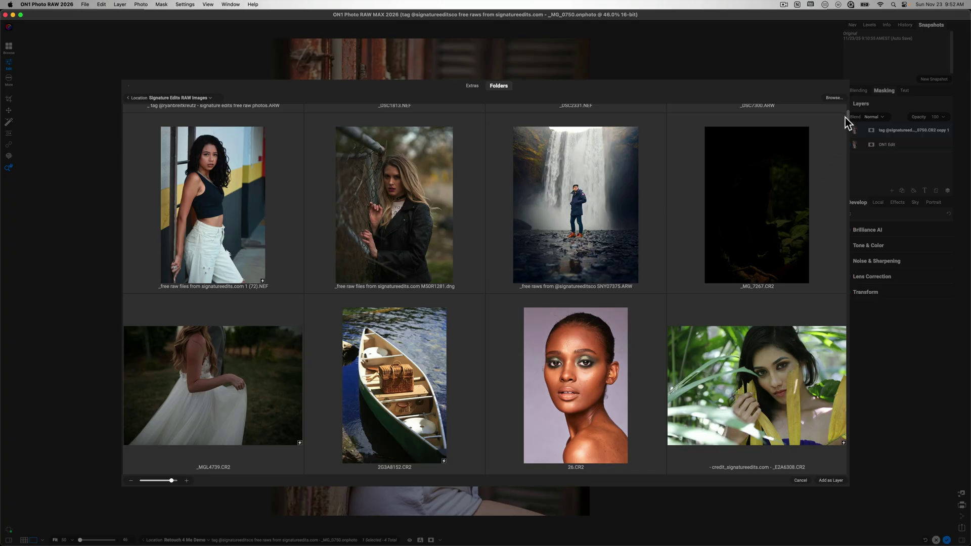
left_click_drag(848, 114, 858, 445)
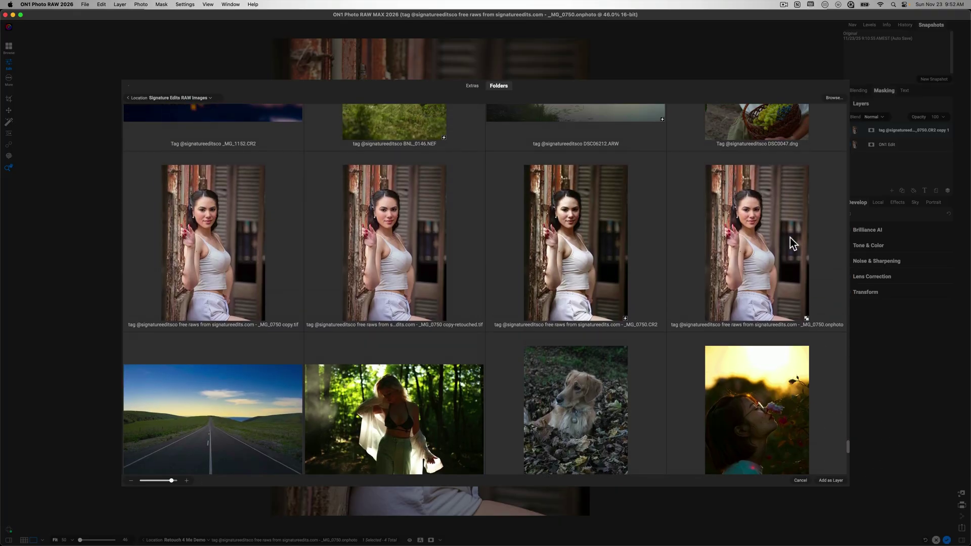
left_click(385, 225)
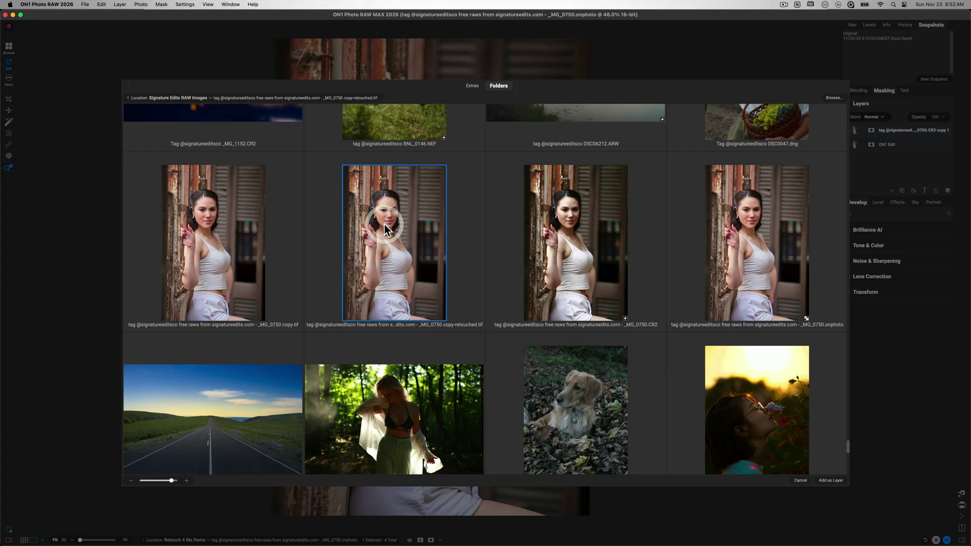
left_click(830, 480)
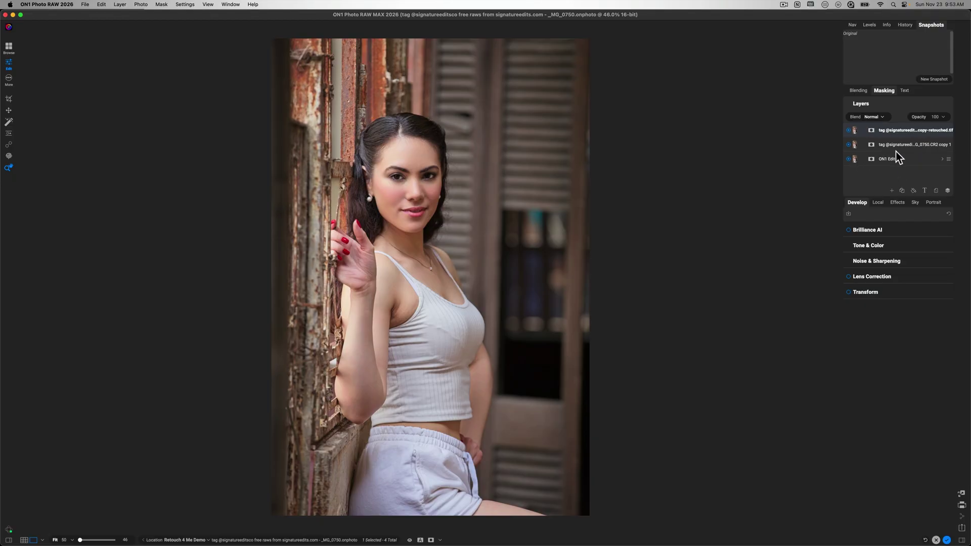
Select the retouched layer's mask, set brush size 150 and layer opacity to 79
left_click(872, 132)
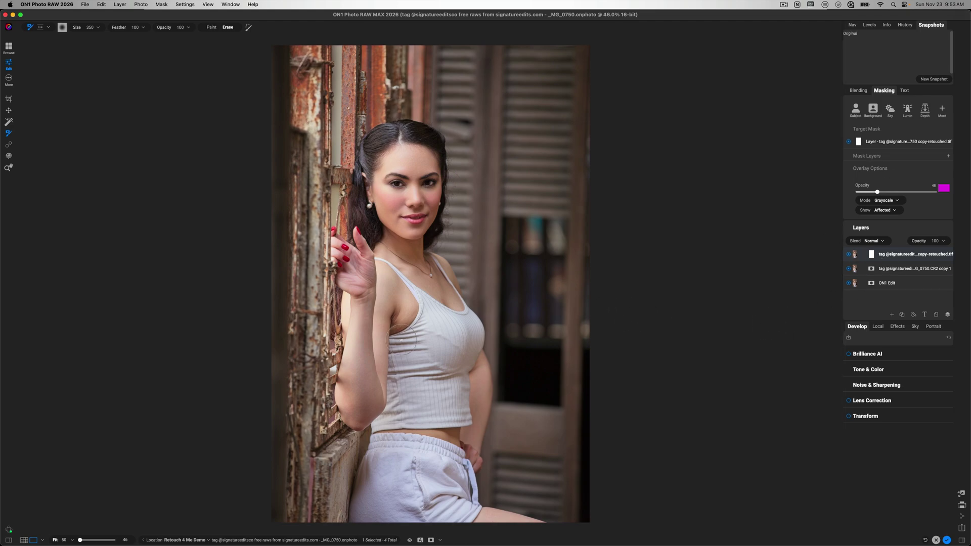
key("bracketleft")
key("bracketleft")
key("bracketleft")
key("bracketleft")
key("bracketleft")
left_click_drag(927, 240, 906, 247)
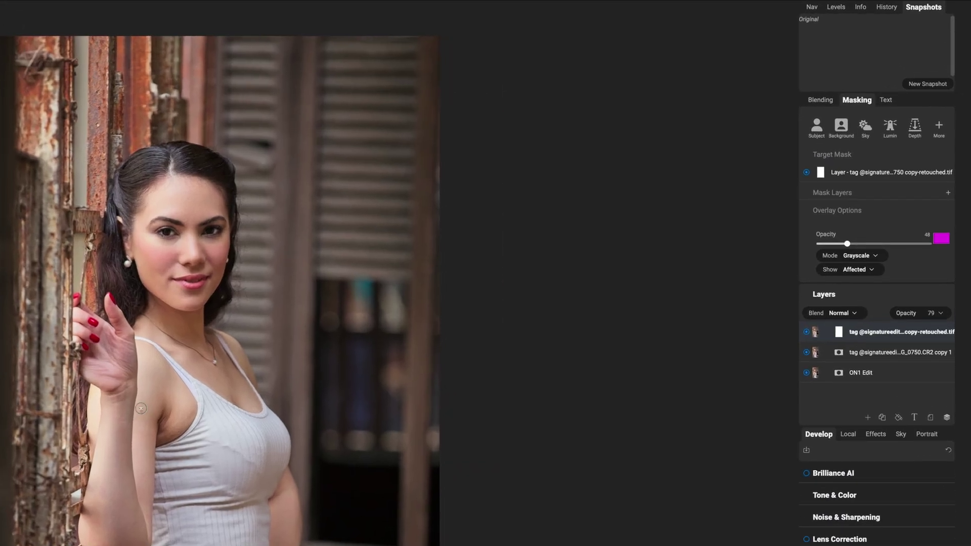
Zoom onto the upper arm and erase the mask over the mole with a smaller brush
scroll(141, 408, "up", 10)
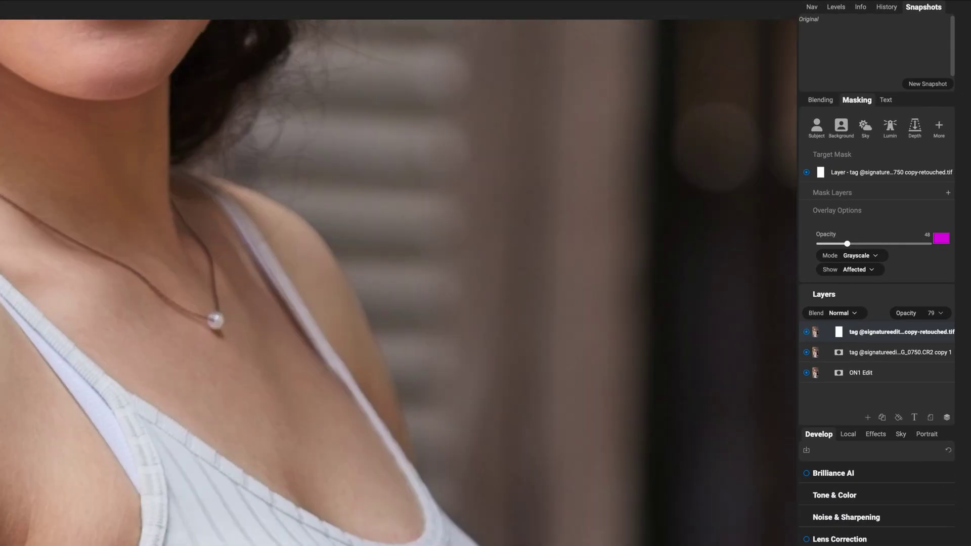
left_click_drag(37, 466, 115, 392)
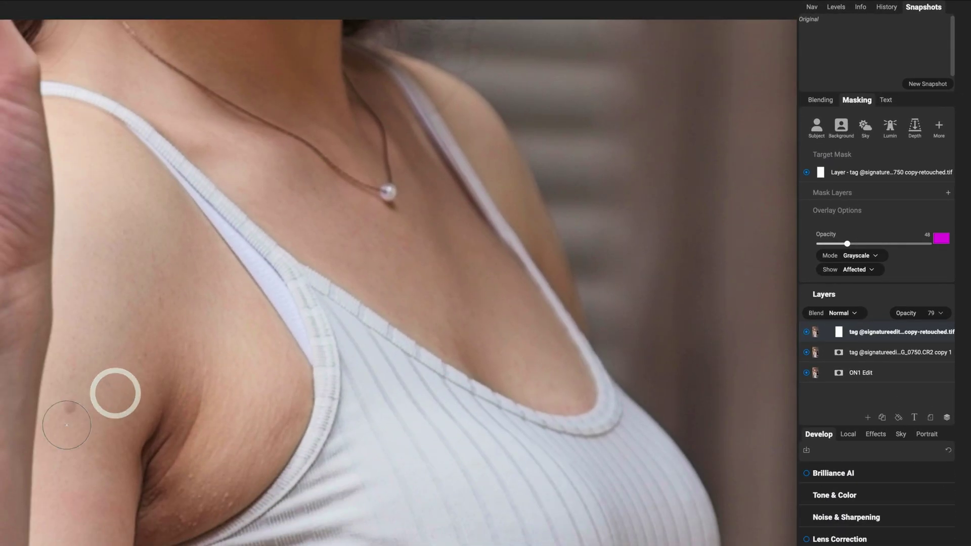
key("bracketleft")
key("bracketleft")
key("bracketleft")
left_click(70, 408)
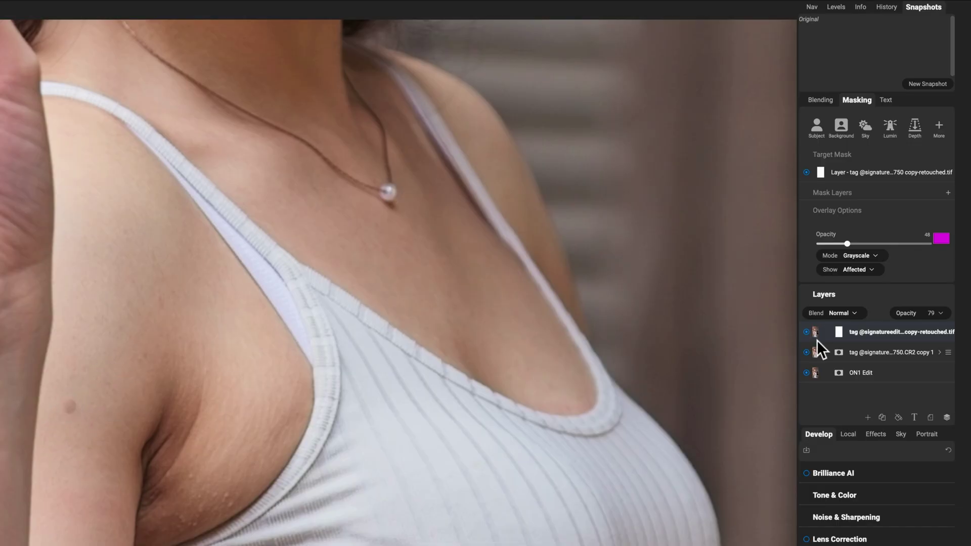
left_click(69, 411)
left_click(856, 99)
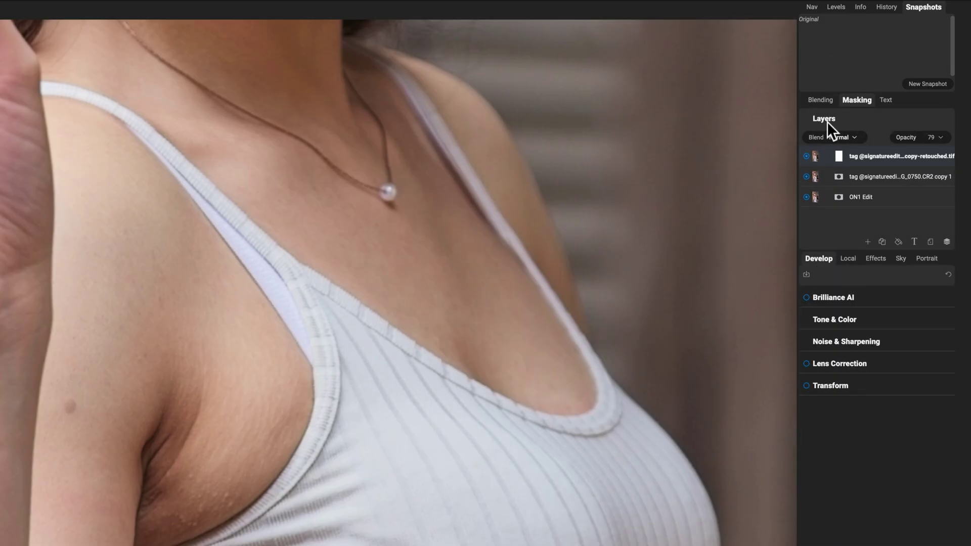
left_click(839, 154)
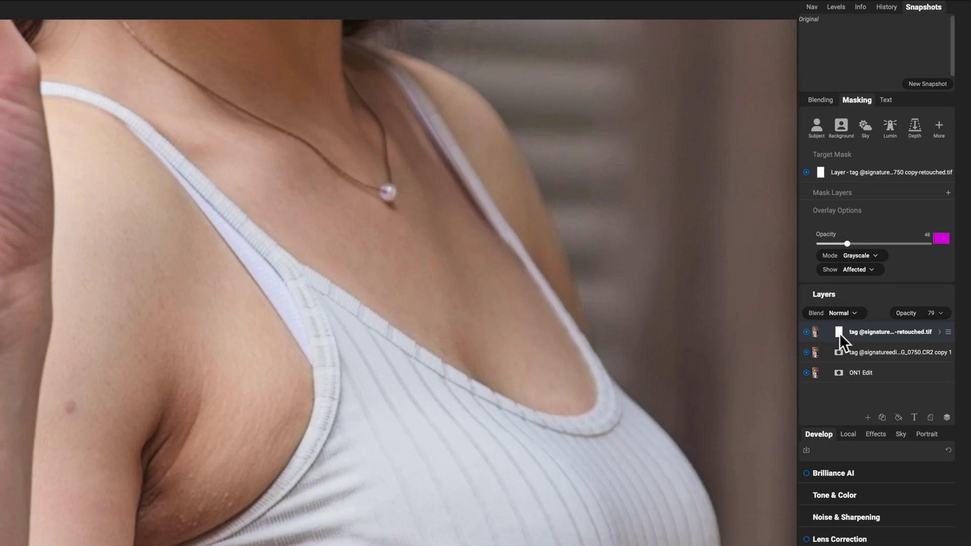
left_click_drag(67, 405, 69, 404)
Finish restoring the arm mole, then zoom to 100% on the face and raise brush size to 90
left_click(68, 404)
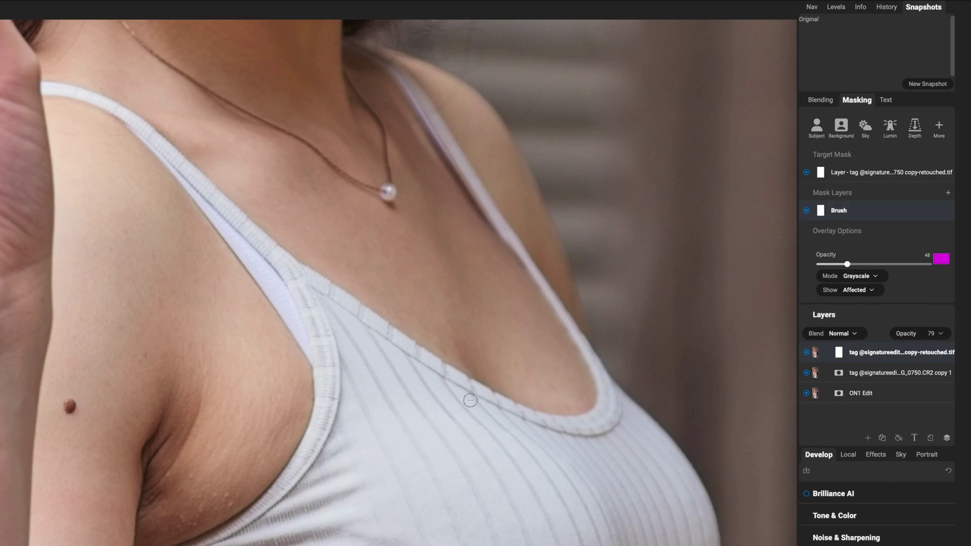
key("ctrl+0")
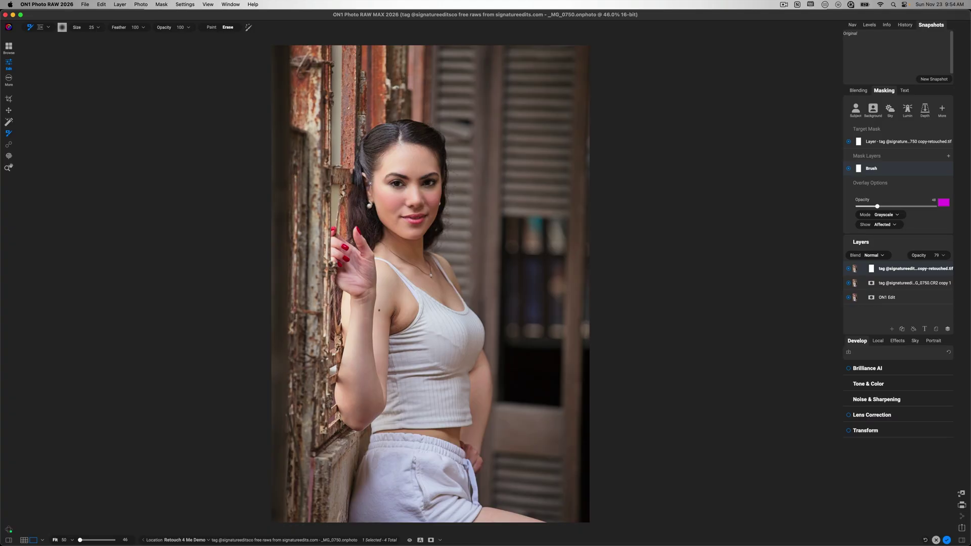
key("super+1")
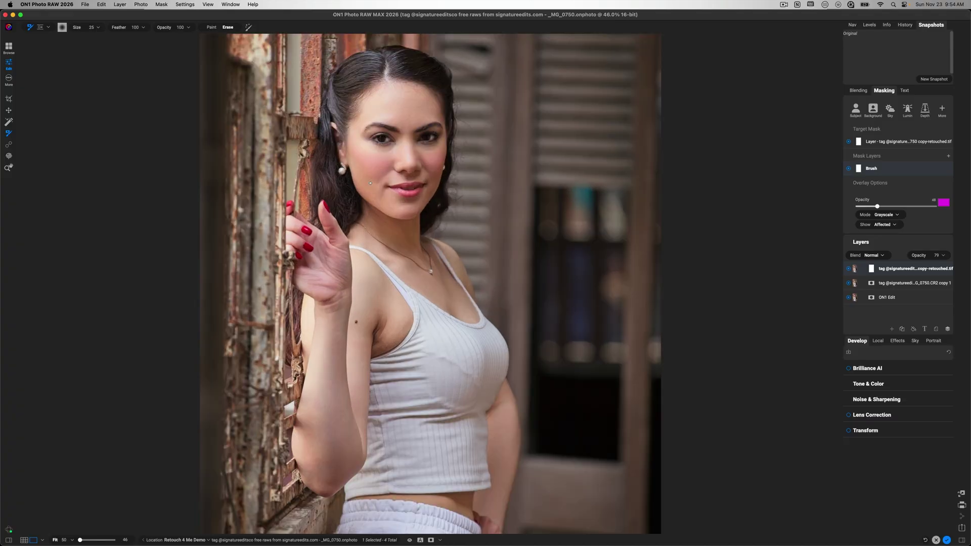
scroll(370, 183, "up", 5)
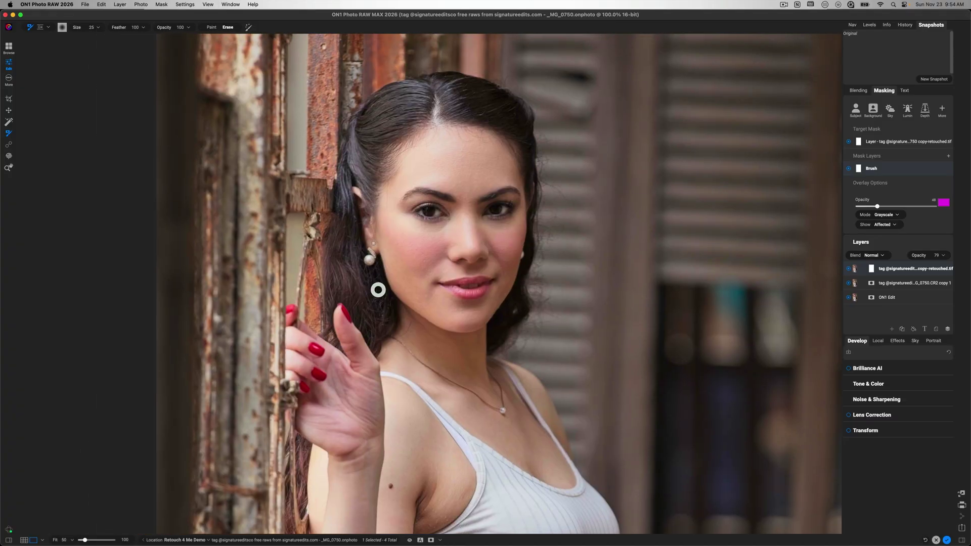
key("bracketright")
key("bracketright")
key("bracketright")
key("bracketright")
key("bracketright")
key("bracketright")
key("bracketright")
Toggle the top layer's visibility three times to compare it with the original
left_click(849, 270)
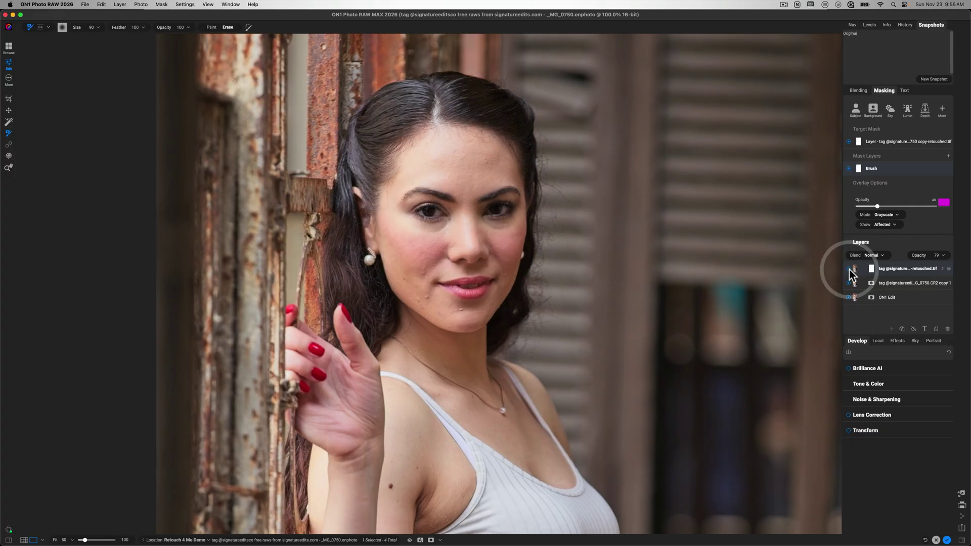
left_click(849, 270)
left_click(849, 270)
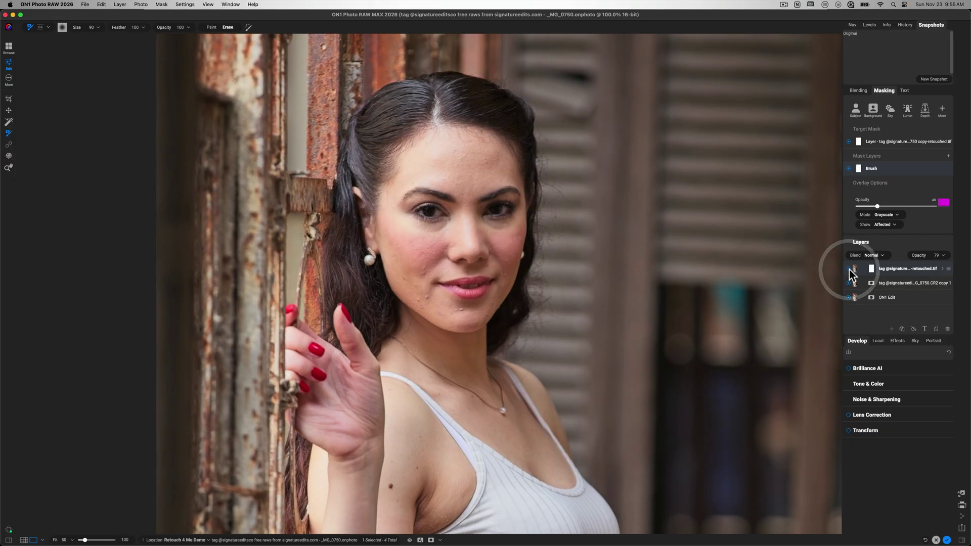
left_click(848, 270)
left_click(849, 270)
left_click(849, 270)
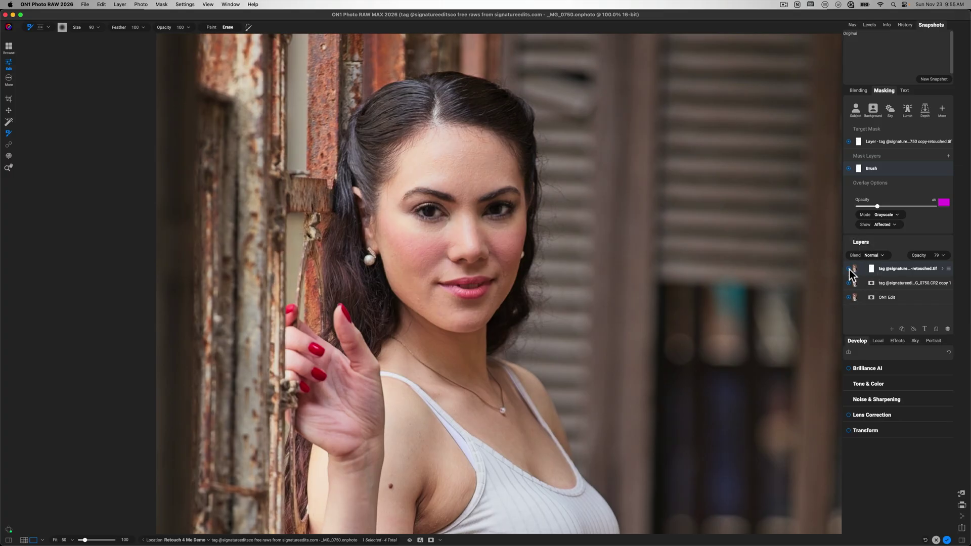
Rename the top layer to 'Retouched'
double_click(903, 269)
type("Retouched")
key("Return")
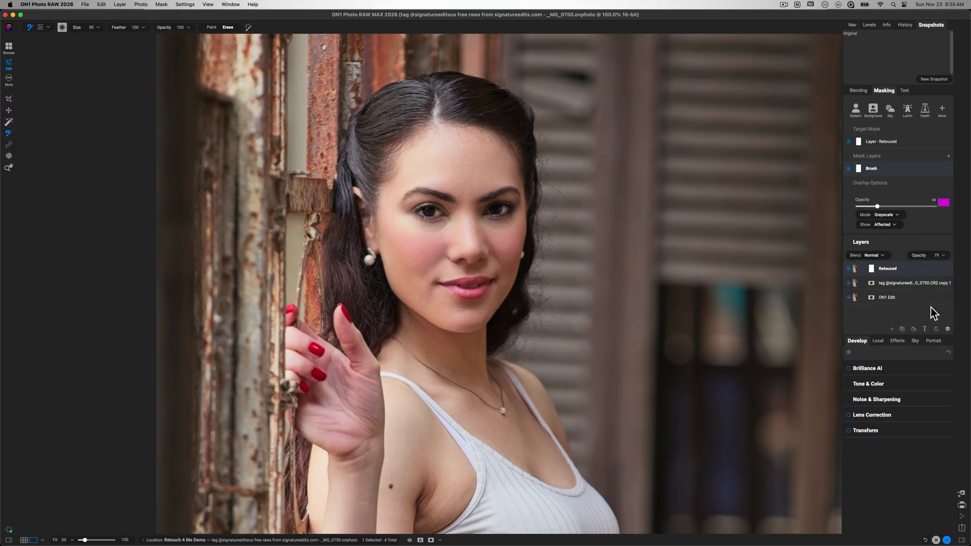